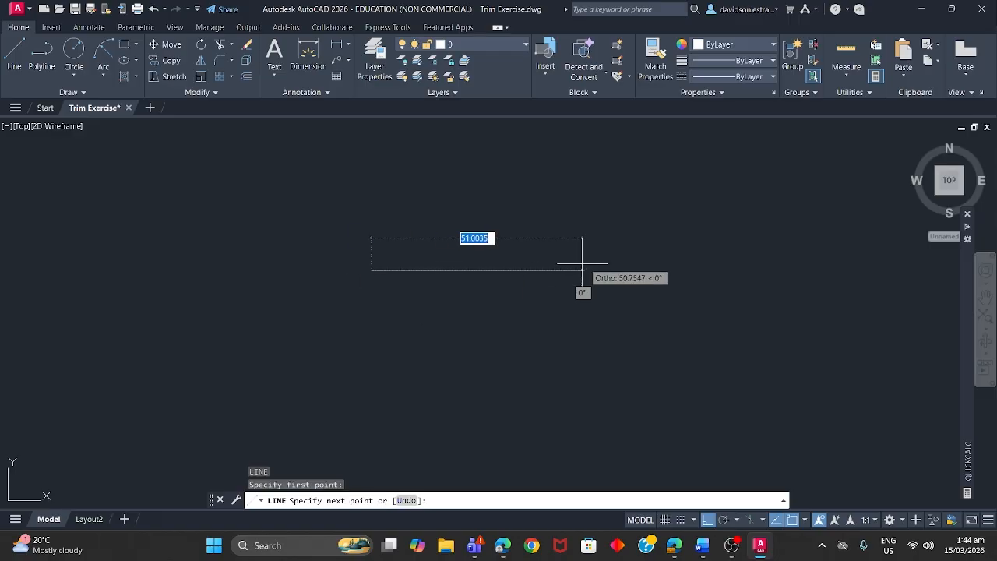
- Finish the horizontal line with a length of 50
text(50)
key(Return)
key(Return)
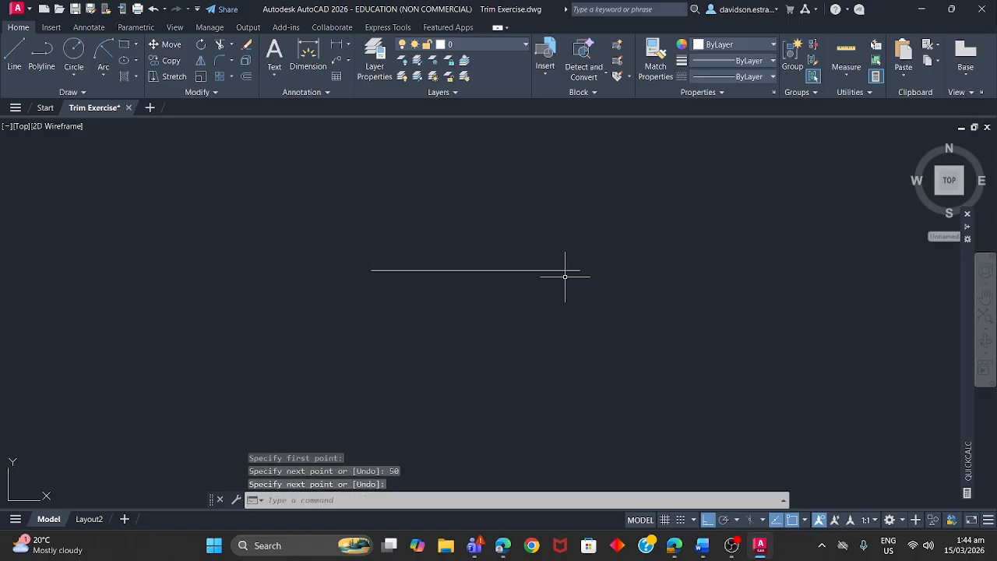
- Draw a circle of radius 10 in the empty space to the right of the horizontal line
text(c)
key(Return)
click(658, 246)
text(10)
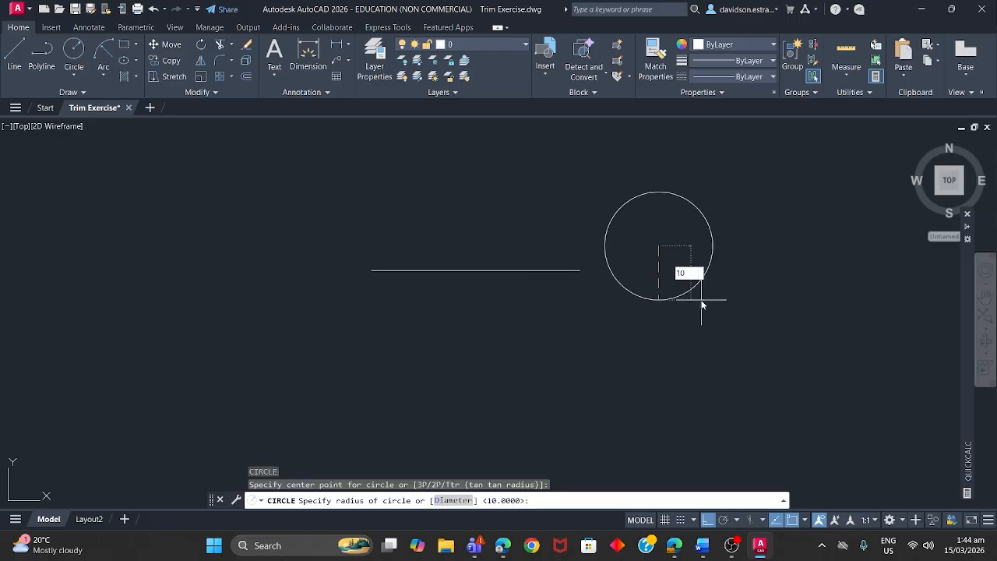
key(Return)
- Move the circle by its right quadrant onto the right endpoint of the horizontal line
click(659, 287)
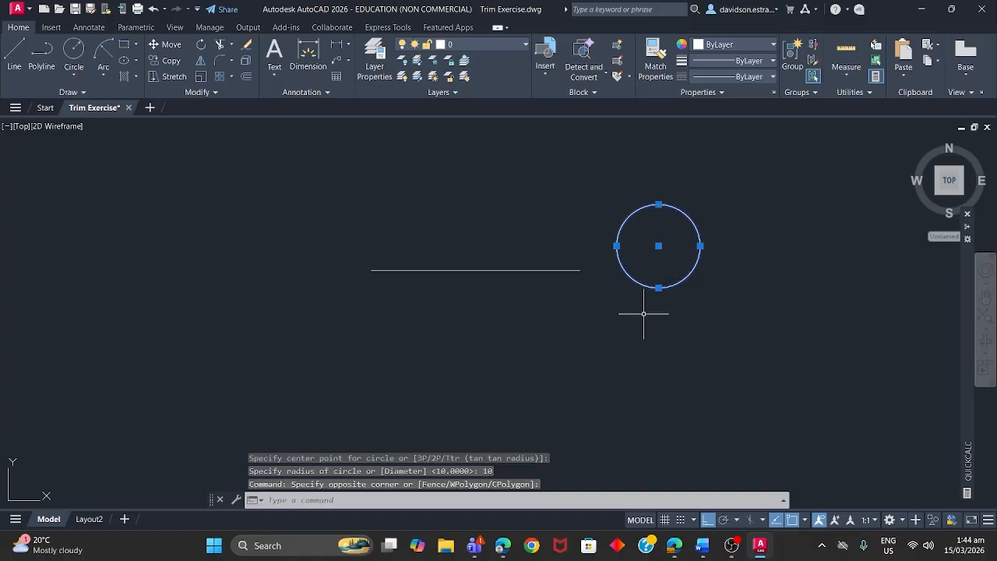
text(m)
key(Return)
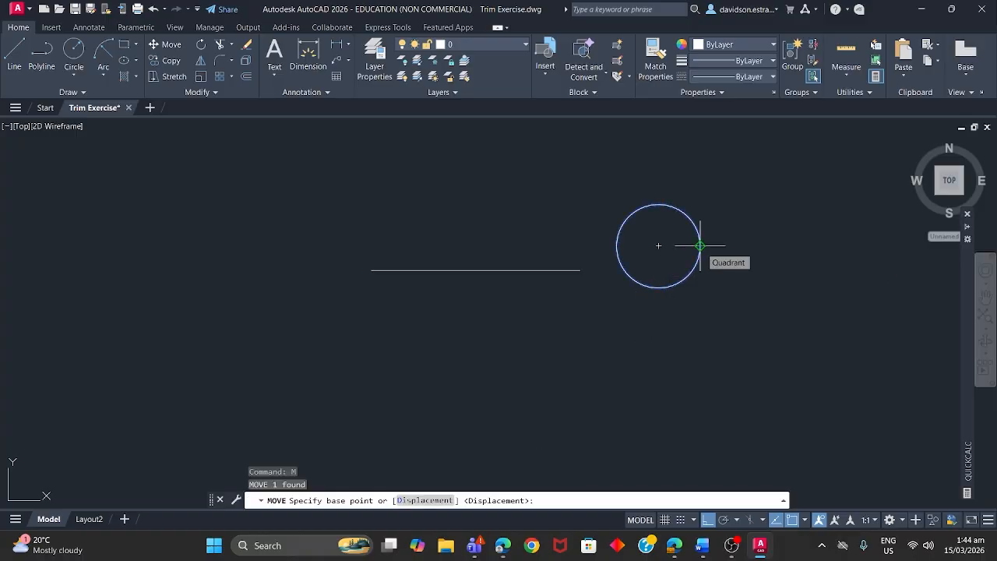
click(700, 245)
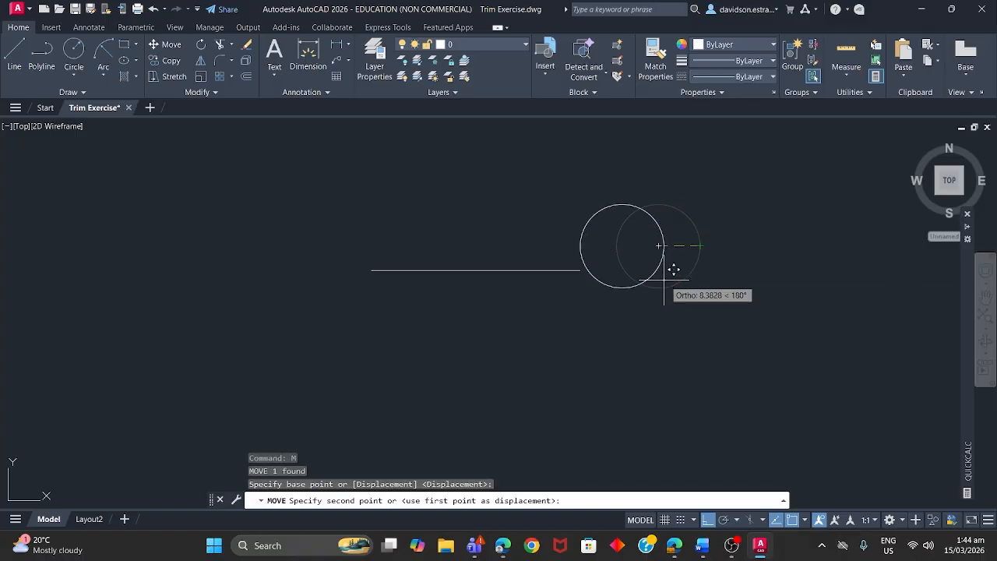
click(579, 270)
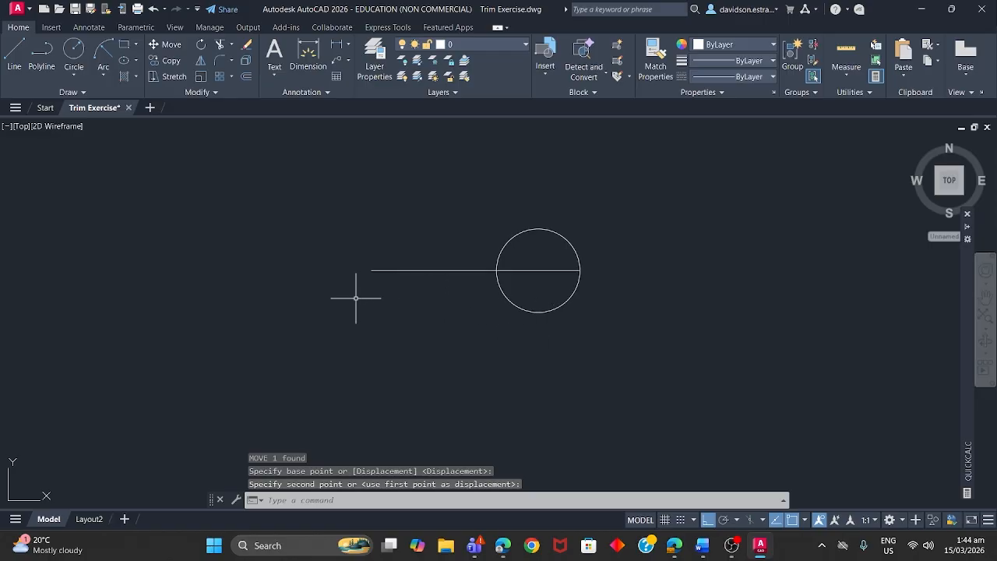
- Copy the horizontal line 5 units straight up, using its right endpoint as base point
mouse_move(356, 298)
middle_down()
mouse_move(725, 265)
mouse_move(548, 283)
mouse_move(392, 278)
middle_up()
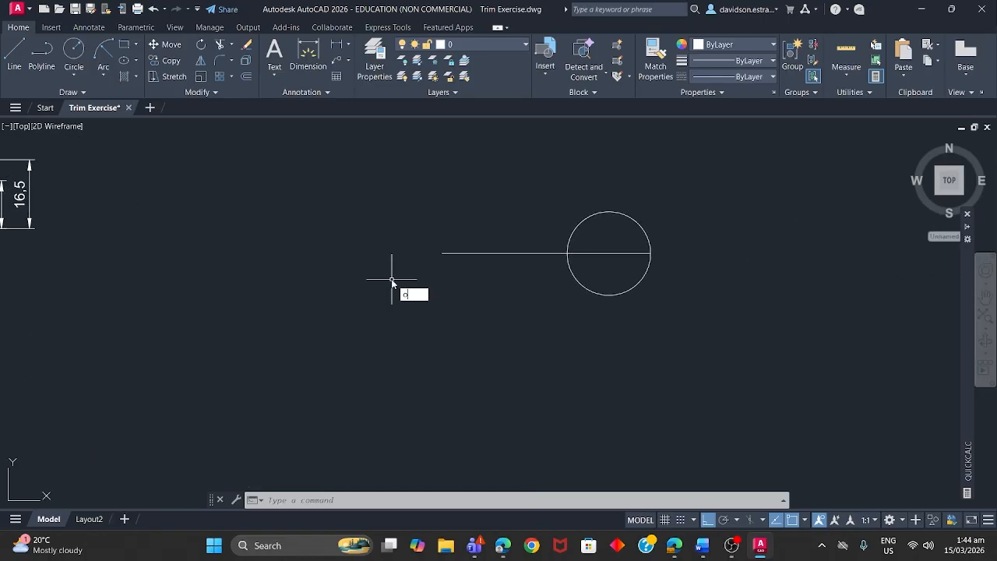
key(BackSpace)
key(Return)
mouse_move(392, 279)
middle_down()
mouse_move(745, 305)
mouse_move(484, 346)
middle_up()
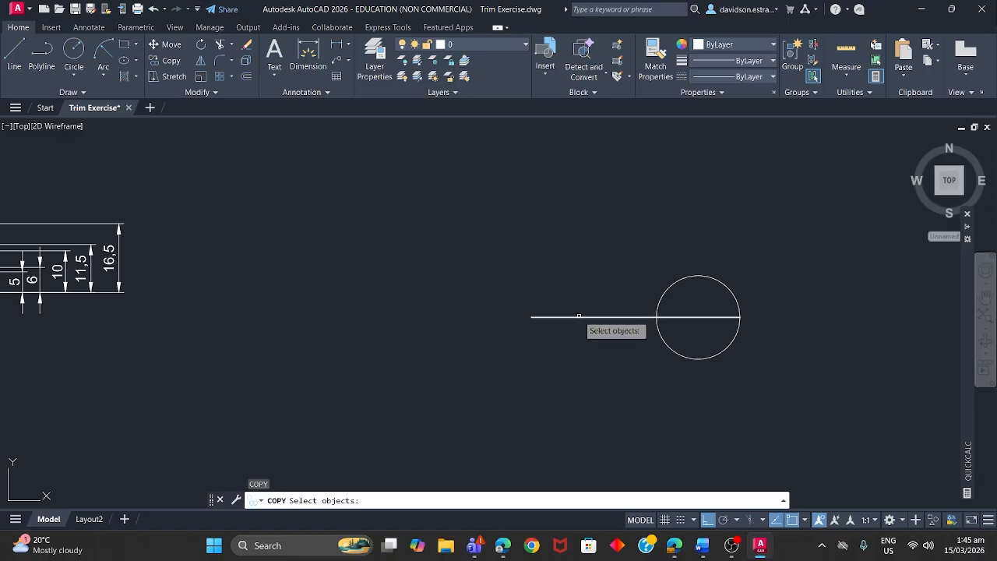
click(584, 316)
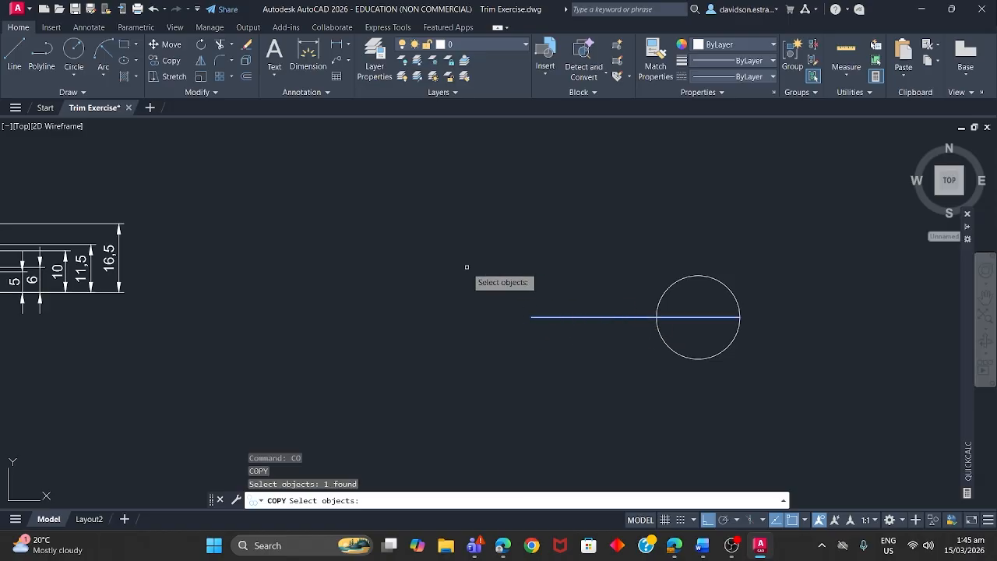
key(Return)
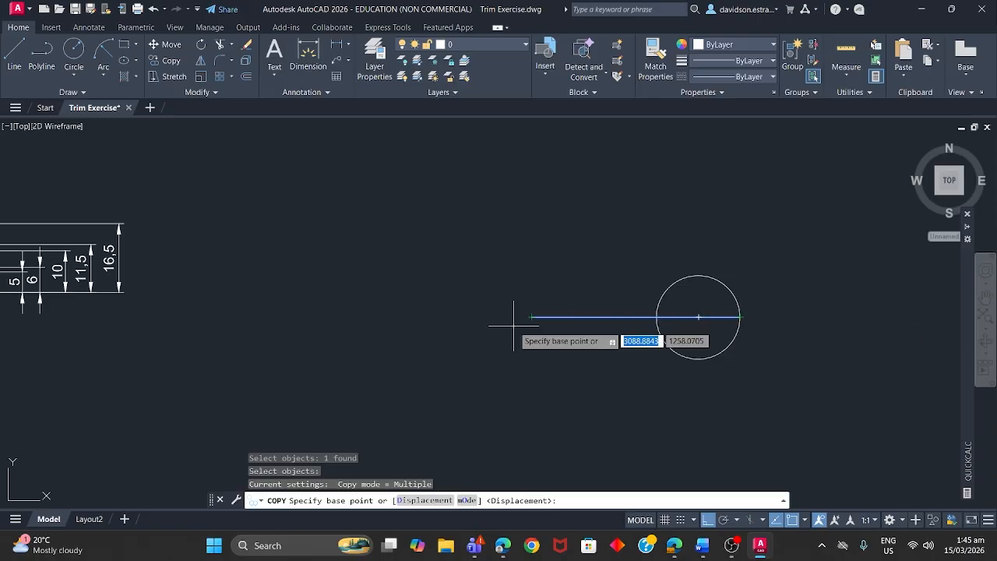
click(739, 317)
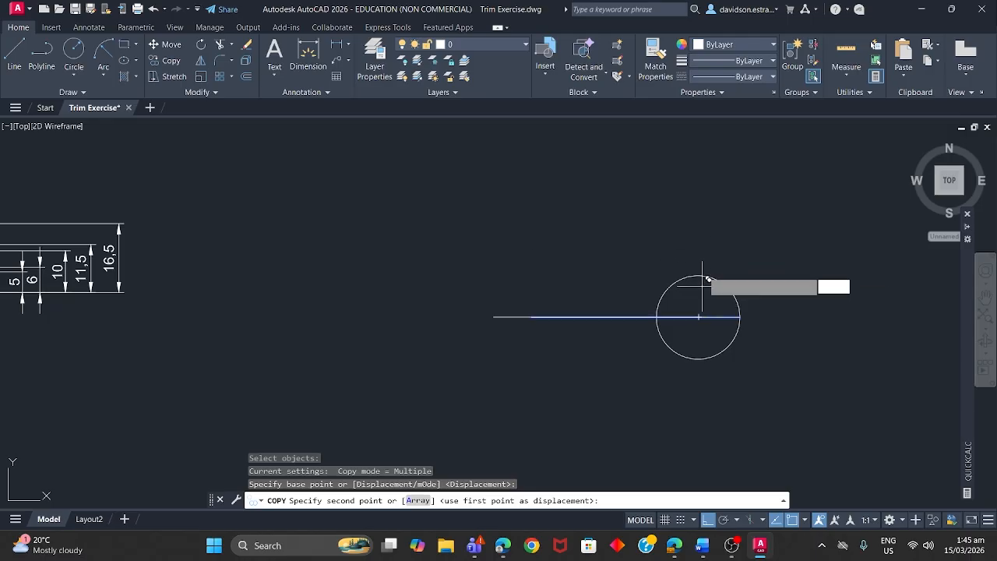
mouse_move(729, 153)
middle_down()
mouse_move(684, 252)
mouse_move(850, 210)
mouse_move(836, 232)
middle_up()
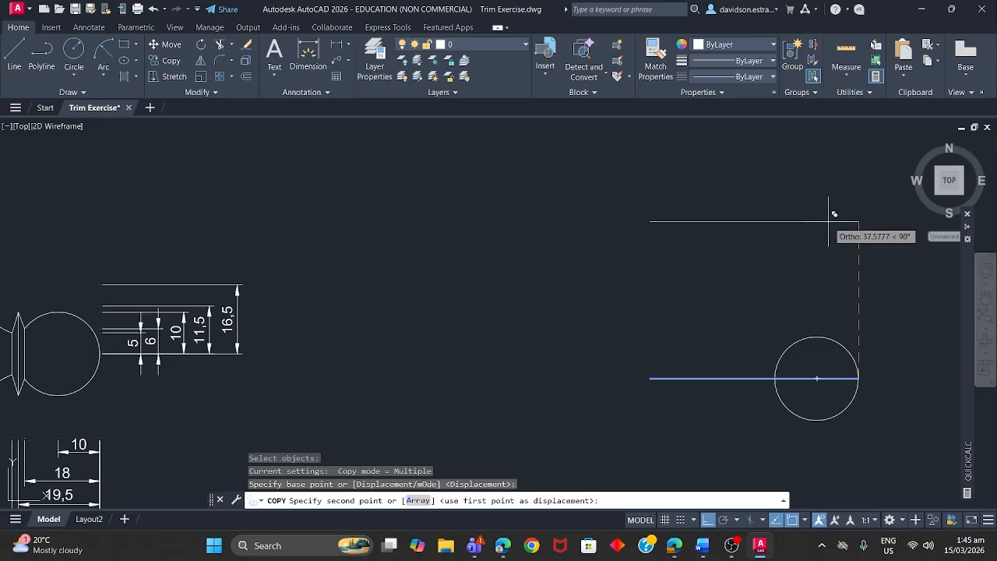
text(5)
key(Return)
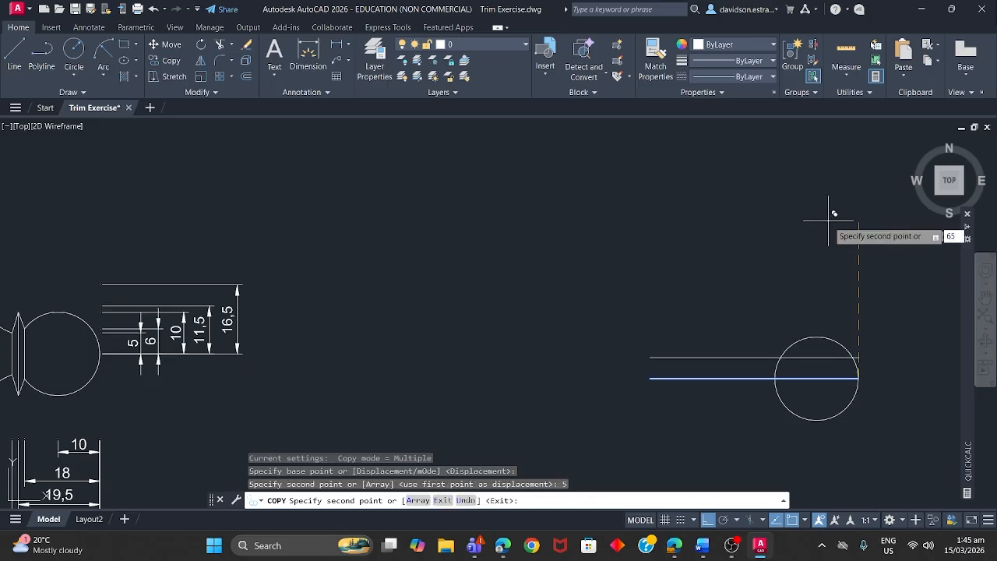
- Place more copies of the horizontal line 6, 10, 11.5 and 16.5 units above the original
text(6)
key(Return)
text(10)
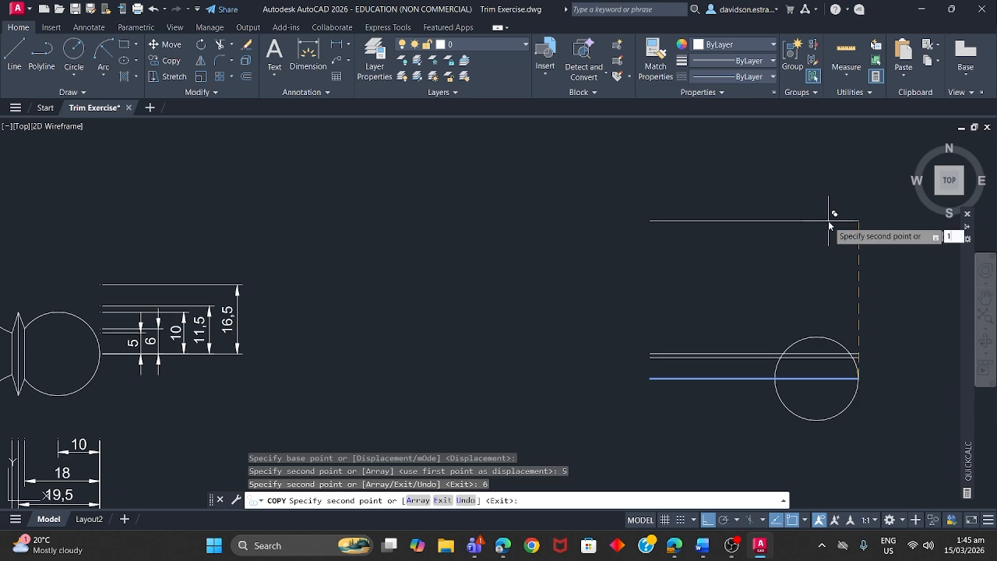
key(Return)
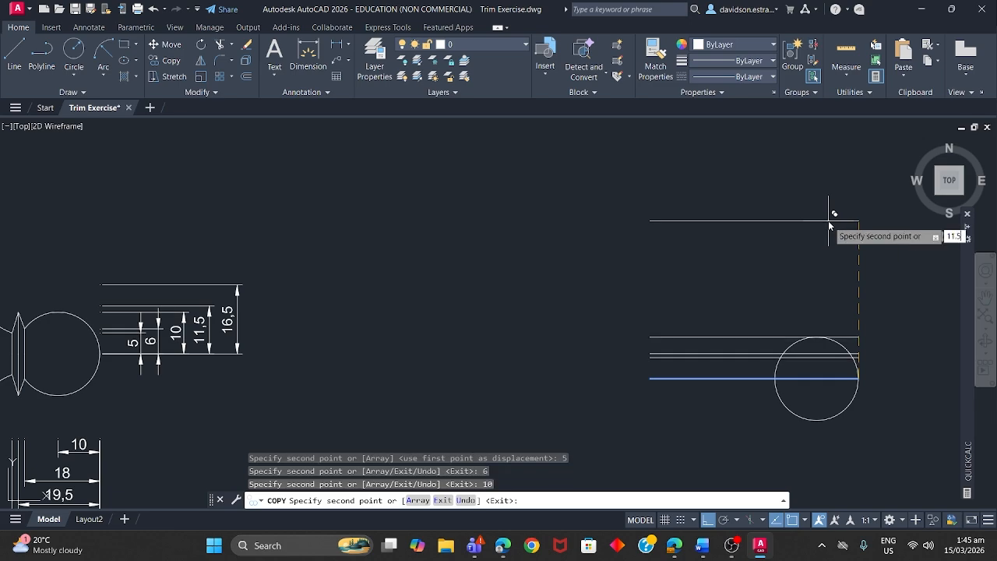
key(Return)
text(16.5)
key(Return)
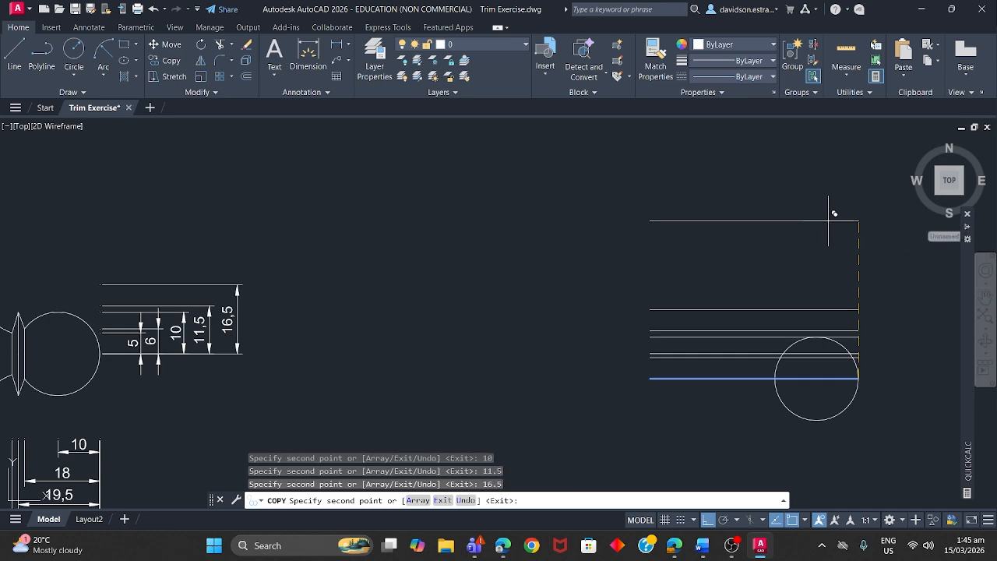
key(Return)
- Draw a vertical line from the right end of the topmost line down to the right end of the baseline
middle_drag(820, 260, 708, 236)
text(l)
key(Return)
click(717, 273)
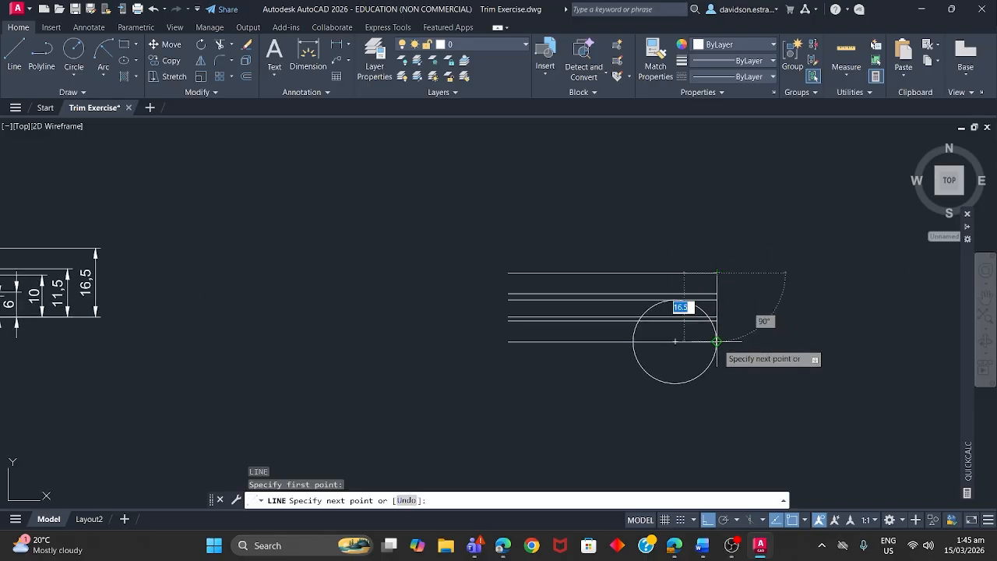
click(717, 341)
key(Return)
- Copy the vertical line 18 units to the left, using its upper endpoint as base point
click(724, 277)
click(712, 282)
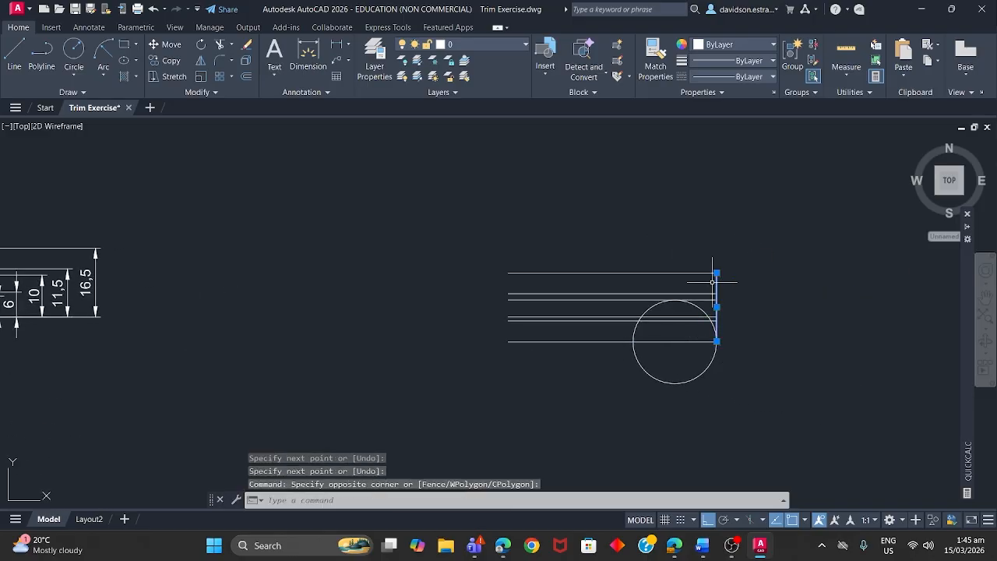
text(co)
key(Return)
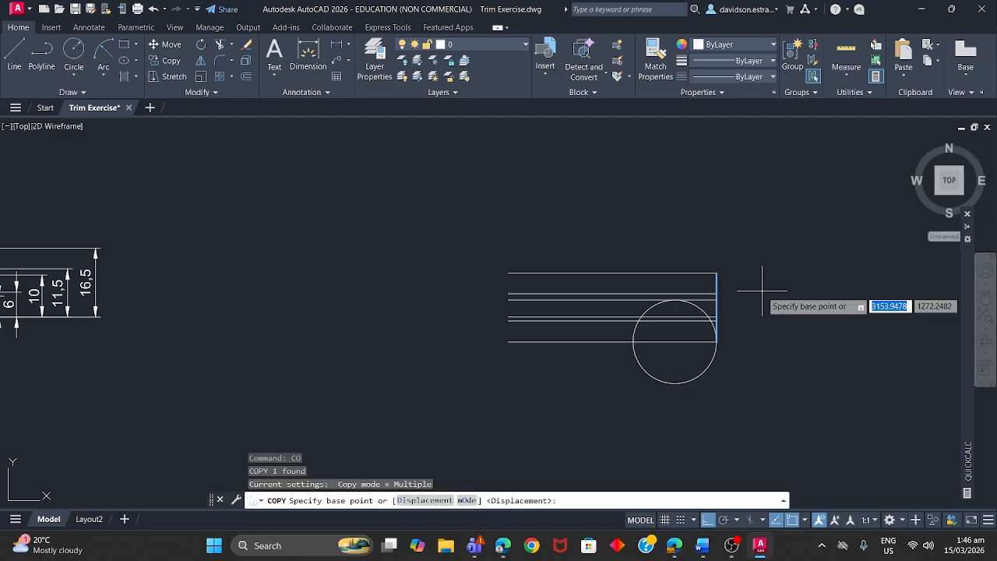
click(716, 272)
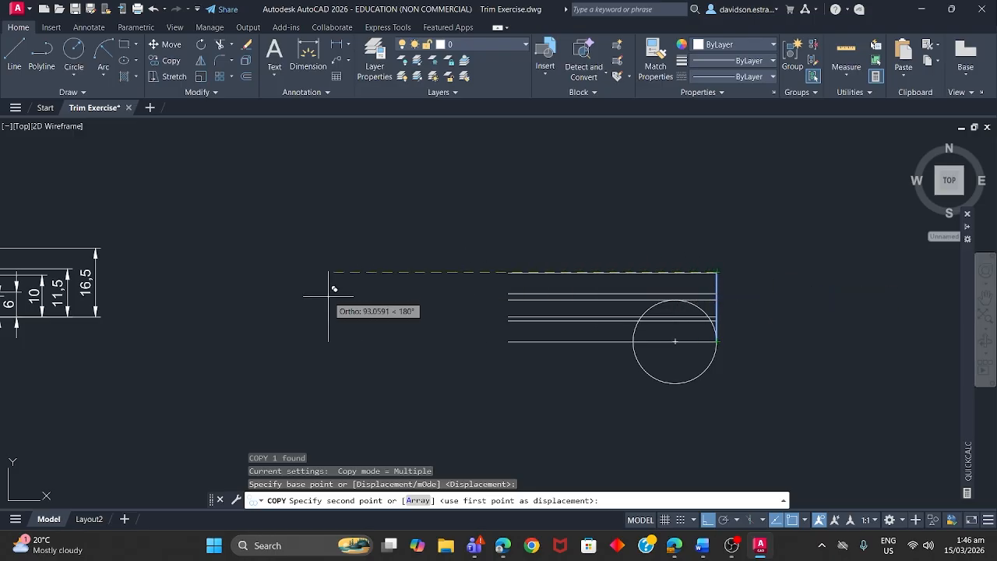
mouse_move(328, 296)
middle_down()
mouse_move(503, 275)
mouse_move(460, 260)
mouse_move(503, 211)
mouse_move(555, 194)
middle_up()
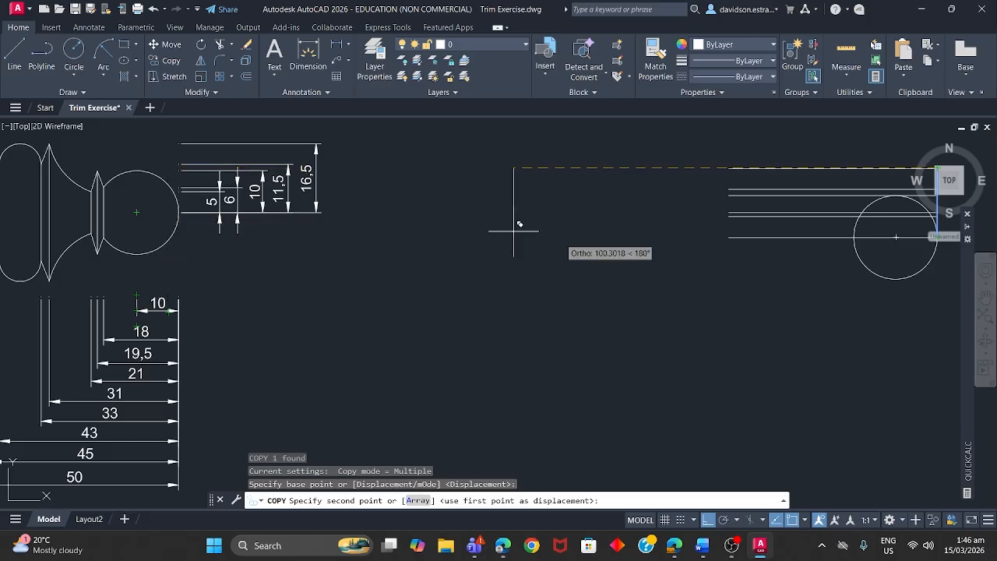
mouse_move(516, 223)
middle_down()
mouse_move(516, 267)
mouse_move(517, 251)
mouse_move(555, 240)
mouse_move(560, 254)
middle_up()
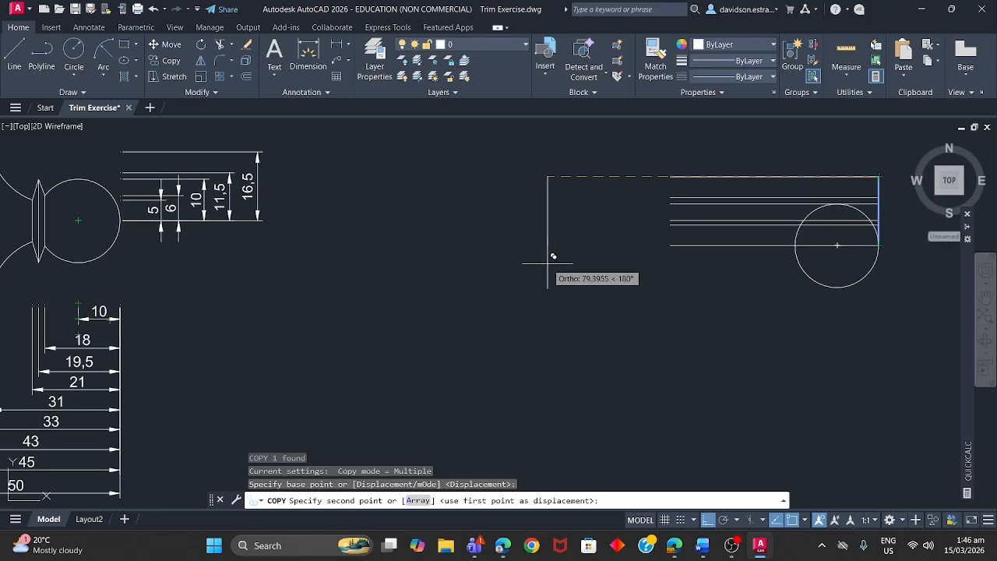
text(18)
key(Return)
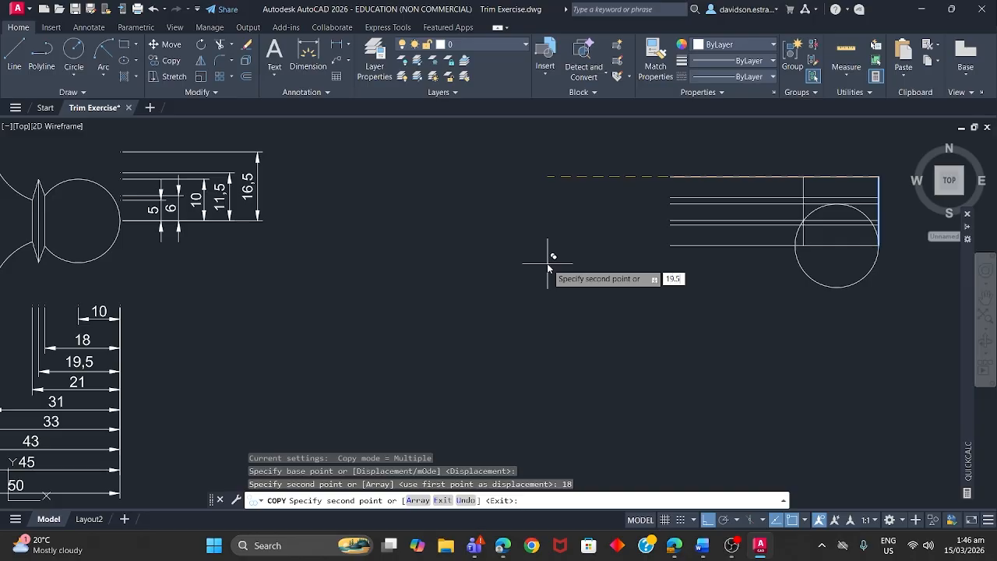
- Place more copies of the vertical line 19.5, 21, 31, 33, 43, 45 and 50 units left of the original
key(Return)
text(21)
key(Return)
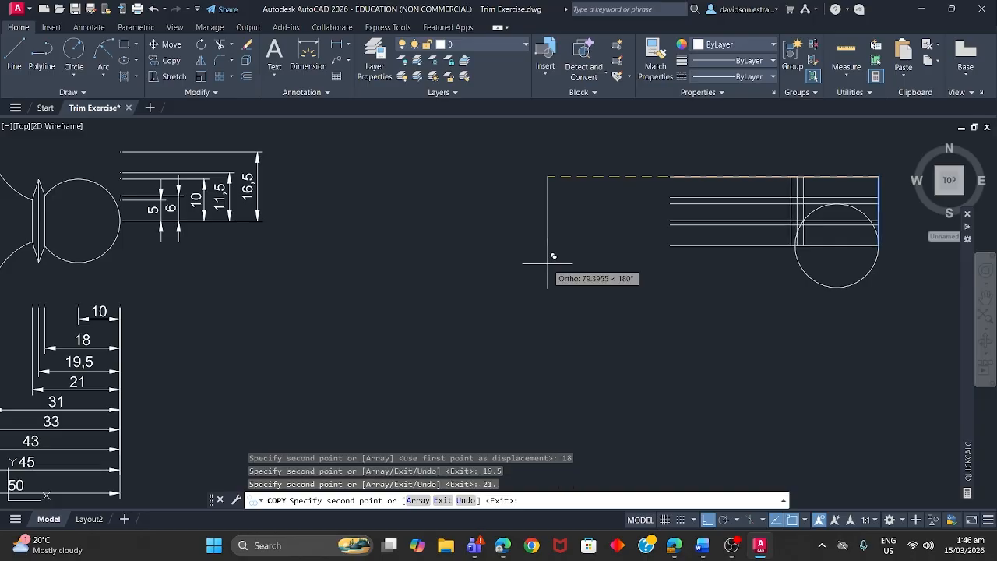
text(31)
key(Return)
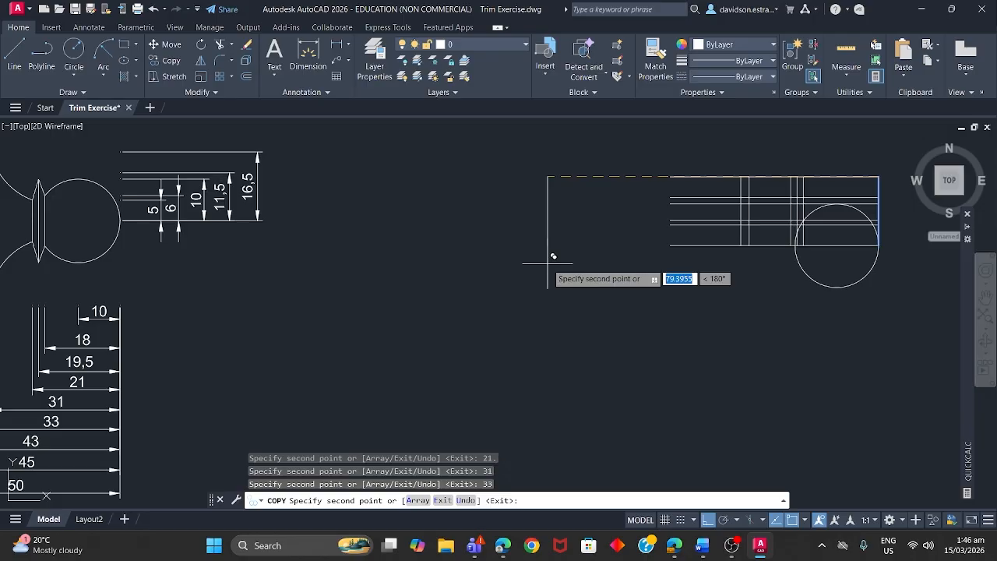
text(43)
key(Return)
text(45)
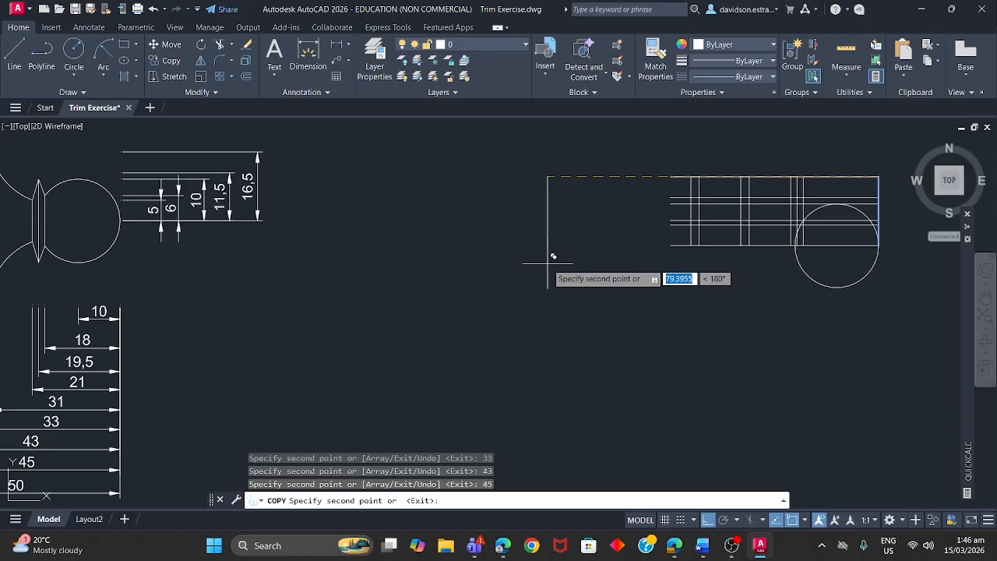
key(Return)
text(50)
key(Return)
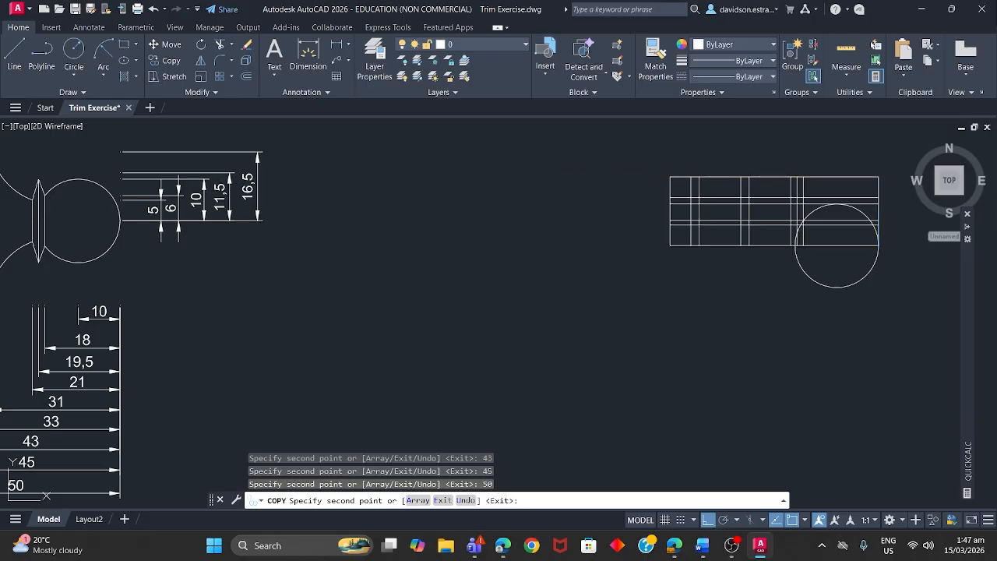
key(Escape)
- Compare the construction grid with the dimensioned reference profile to see which segments form its outline
middle_drag(611, 317, 479, 339)
scroll(467, 327, up, 7)
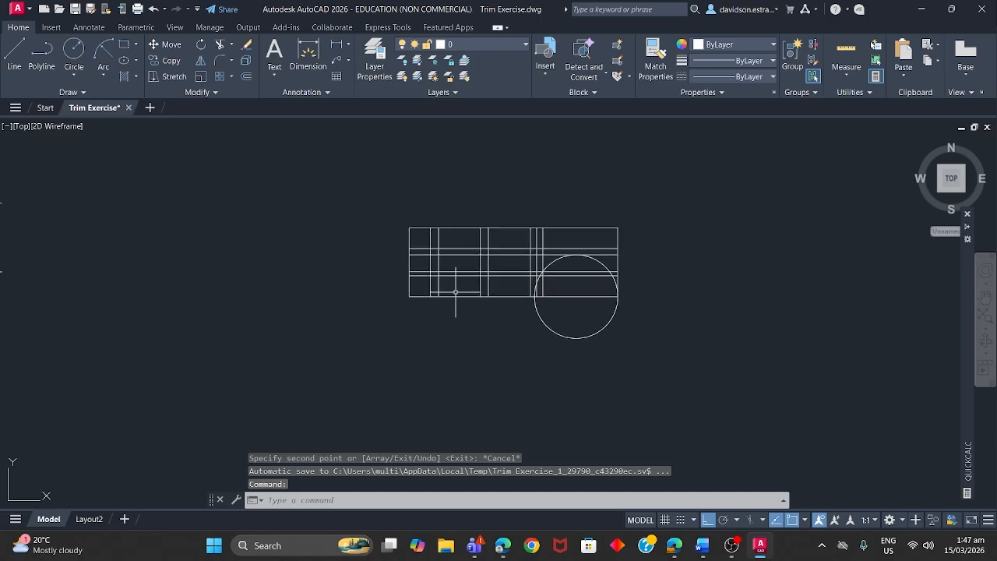
scroll(370, 308, down, 3)
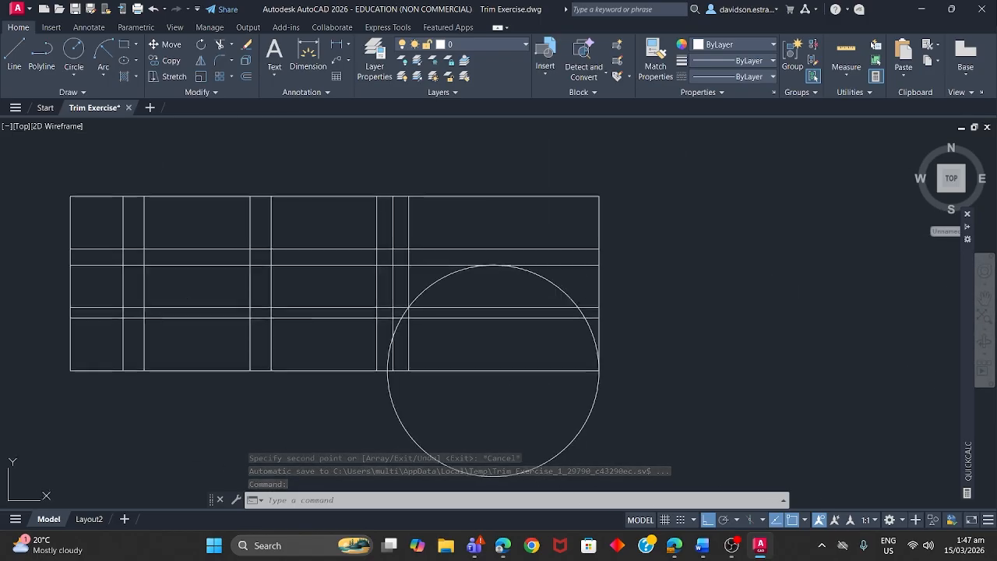
middle_drag(181, 302, 258, 331)
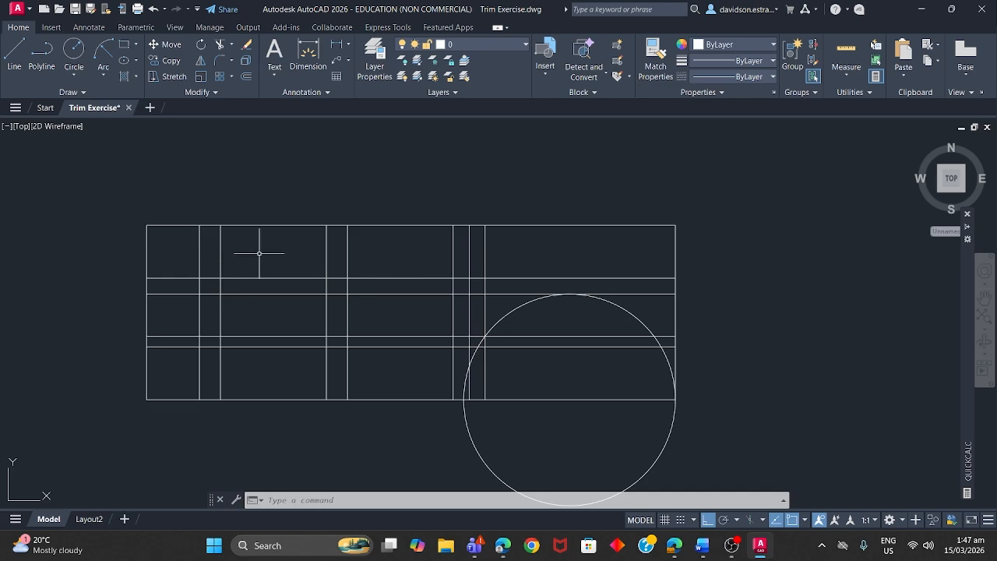
middle_drag(243, 257, 763, 195)
scroll(616, 230, down, 4)
middle_drag(519, 244, 668, 239)
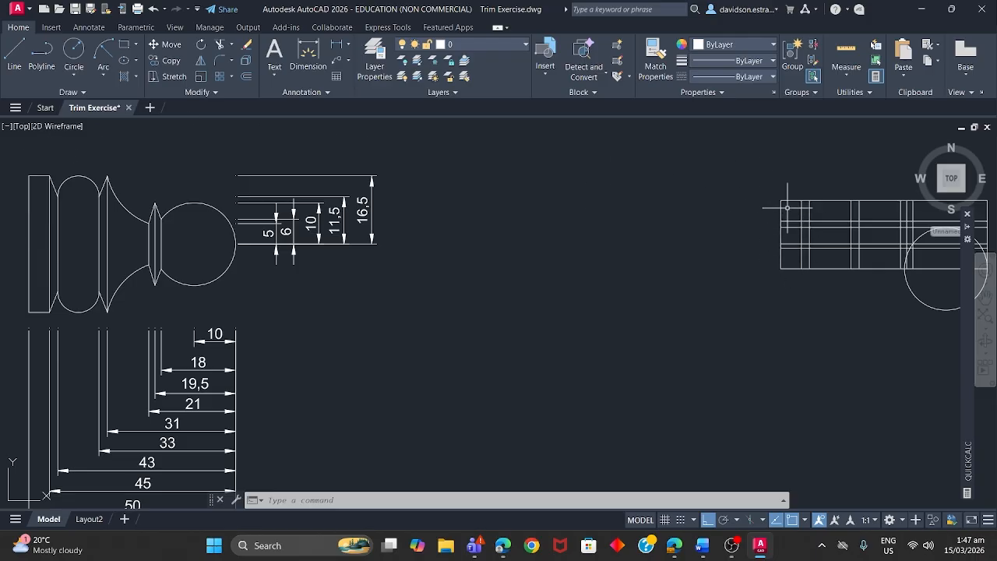
mouse_move(723, 225)
middle_down()
mouse_move(628, 231)
mouse_move(716, 235)
middle_up()
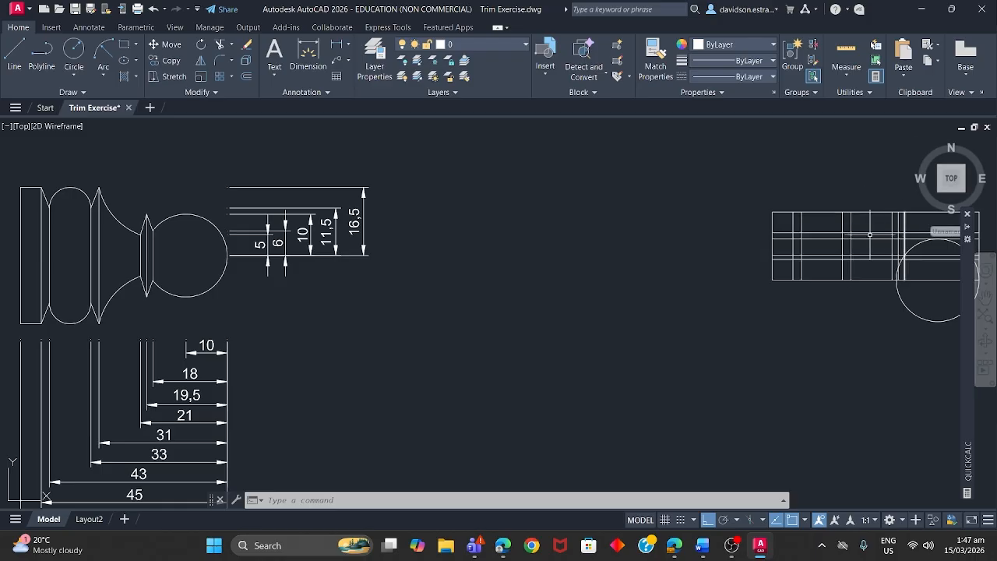
- Try trimming the vertical lines 33 and 43 units from the right edge above the 11.5-unit horizontal and joining them with a fillet
scroll(896, 218, up, 4)
middle_drag(760, 232, 538, 231)
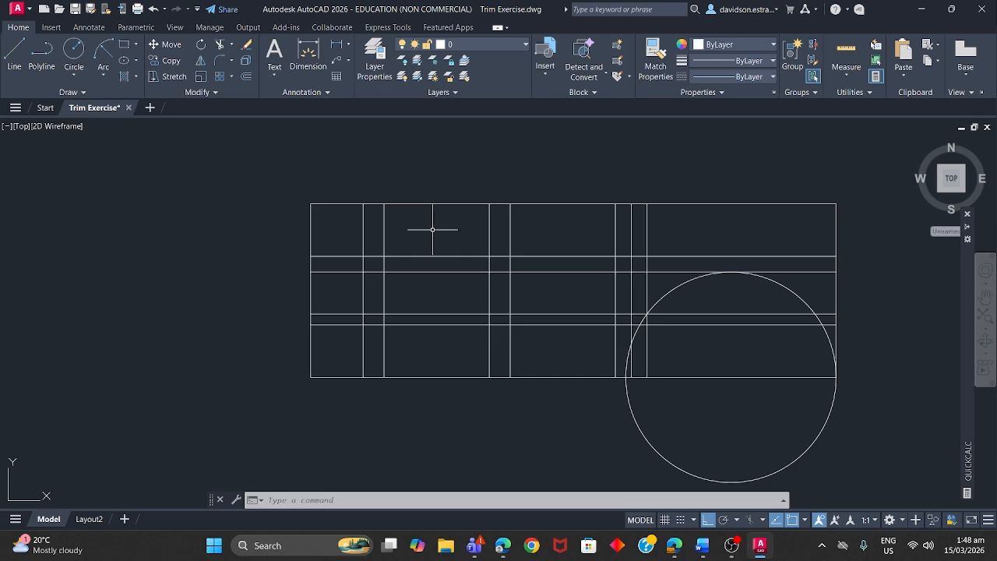
key(Return)
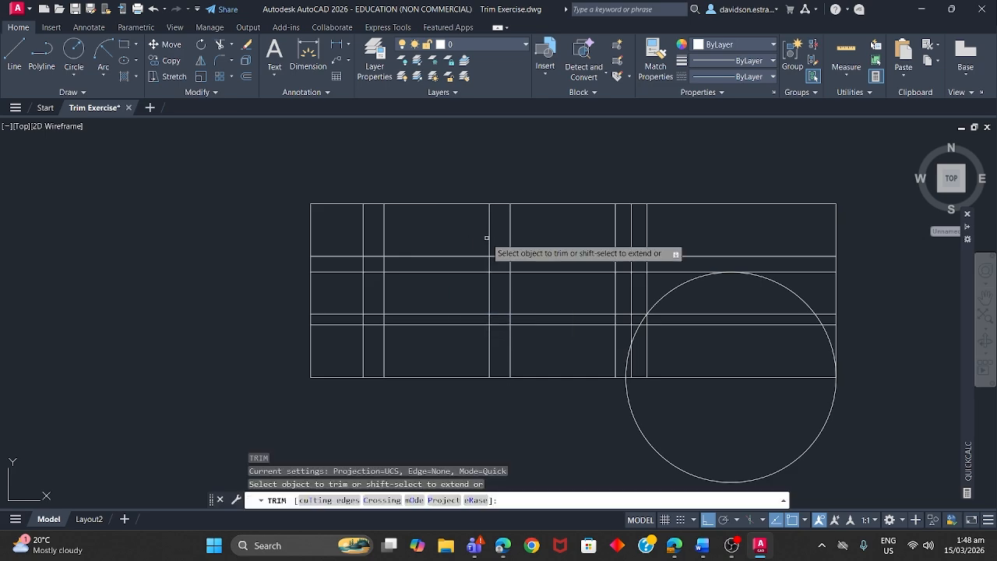
click(384, 228)
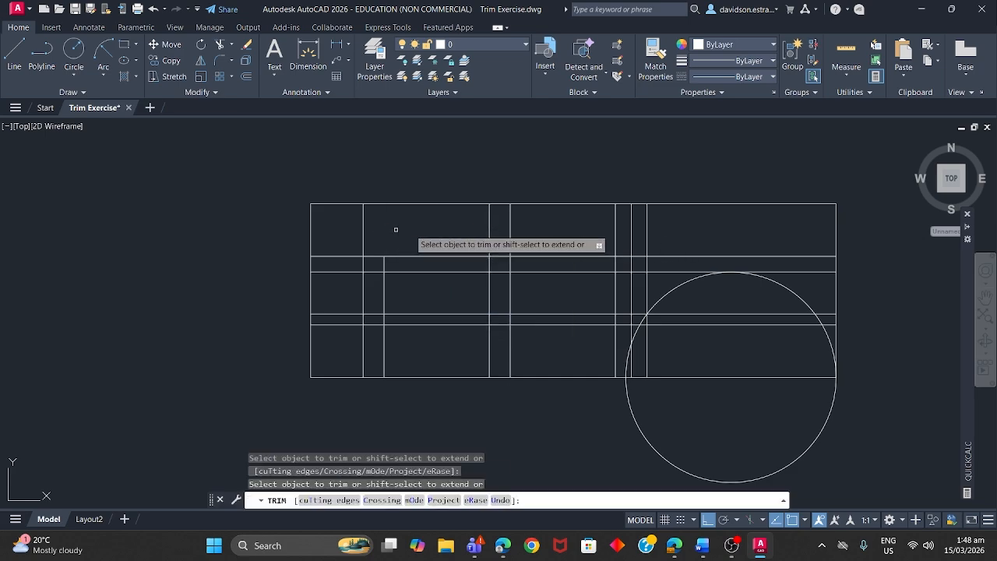
click(489, 226)
key(Escape)
text(f)
key(Return)
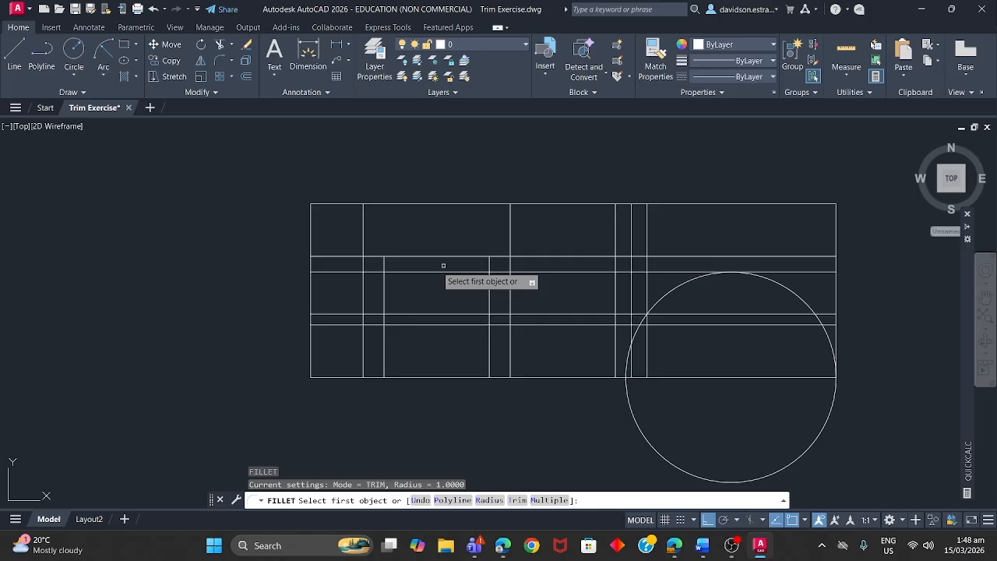
click(384, 267)
click(489, 267)
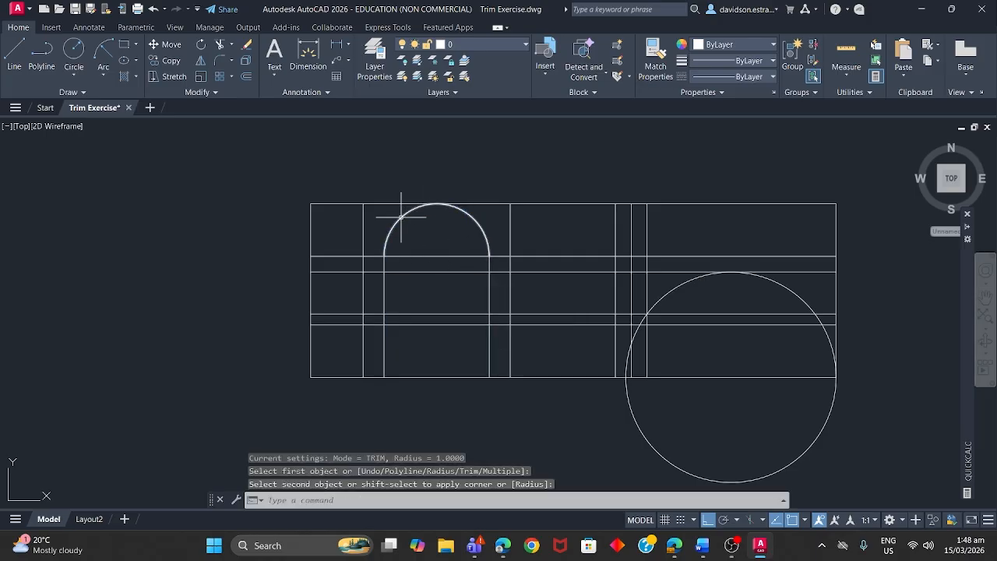
key(ctrl+z)
key(ctrl+z)
- Try filleting the same two vertical lines without trimming them, and undo the resulting arc
text(f)
key(Return)
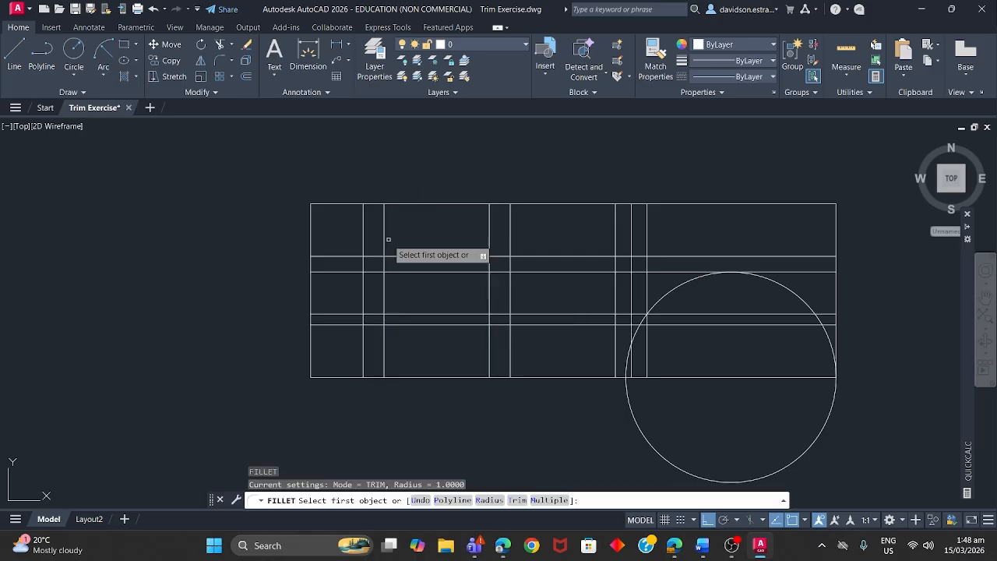
click(384, 238)
click(489, 222)
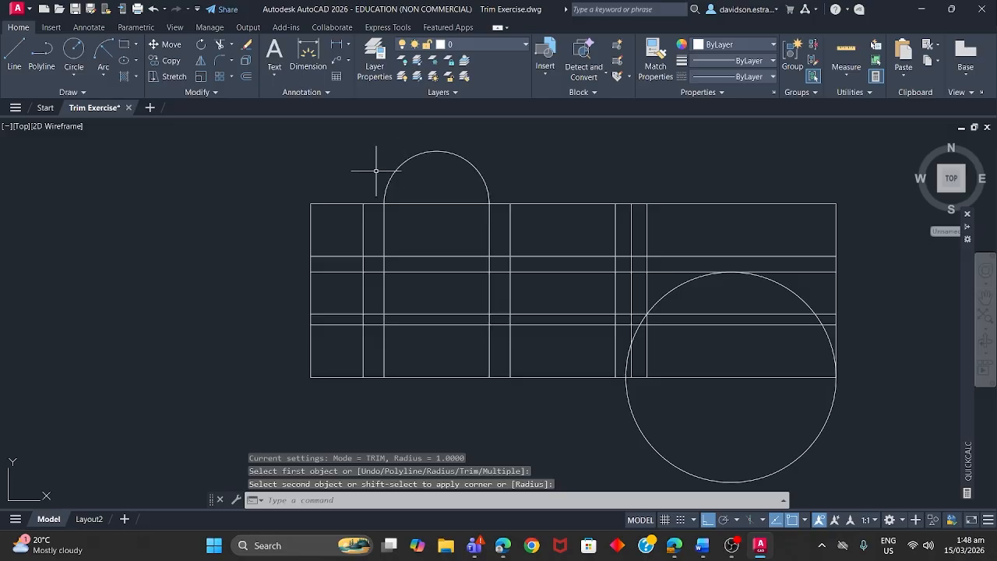
key(ctrl+z)
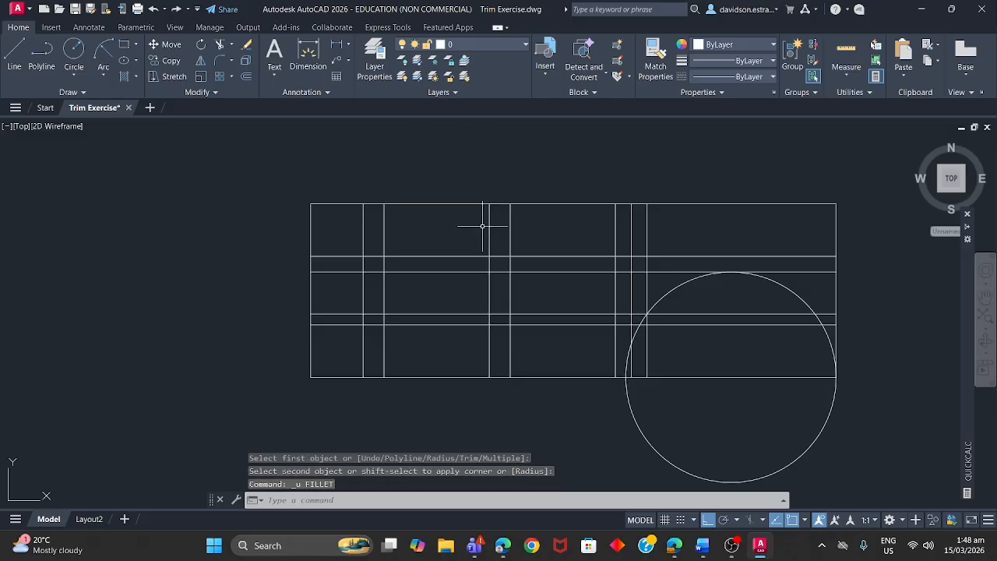
- Trim the vertical lines 33 and 43 units from the right edge above the 11.5-unit horizontal
text(tr)
key(Return)
drag(496, 237, 374, 236)
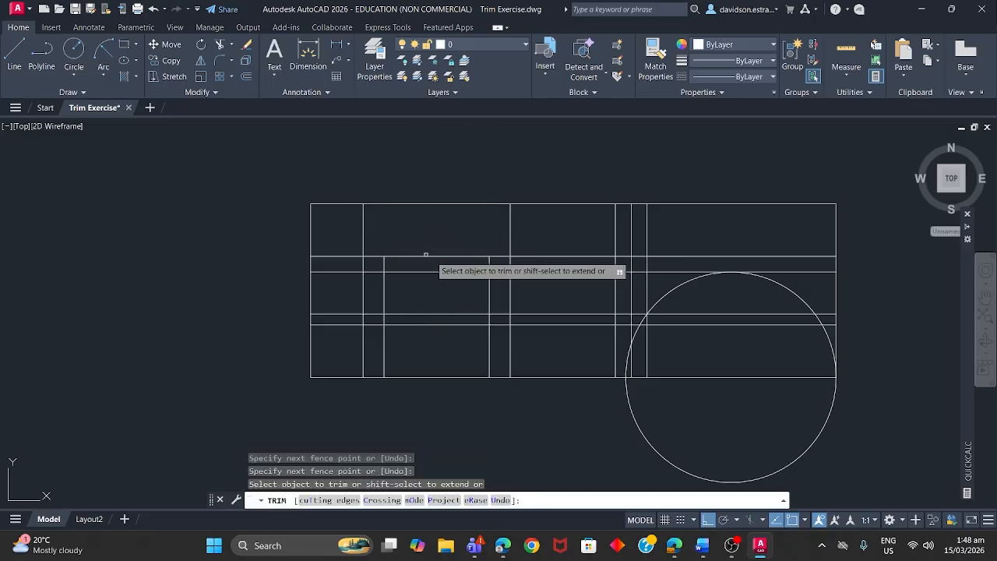
key(Return)
- Fillet the two shortened vertical lines so that a semicircular arc joins their upper ends
text(f)
key(Return)
click(387, 266)
click(489, 265)
click(383, 263)
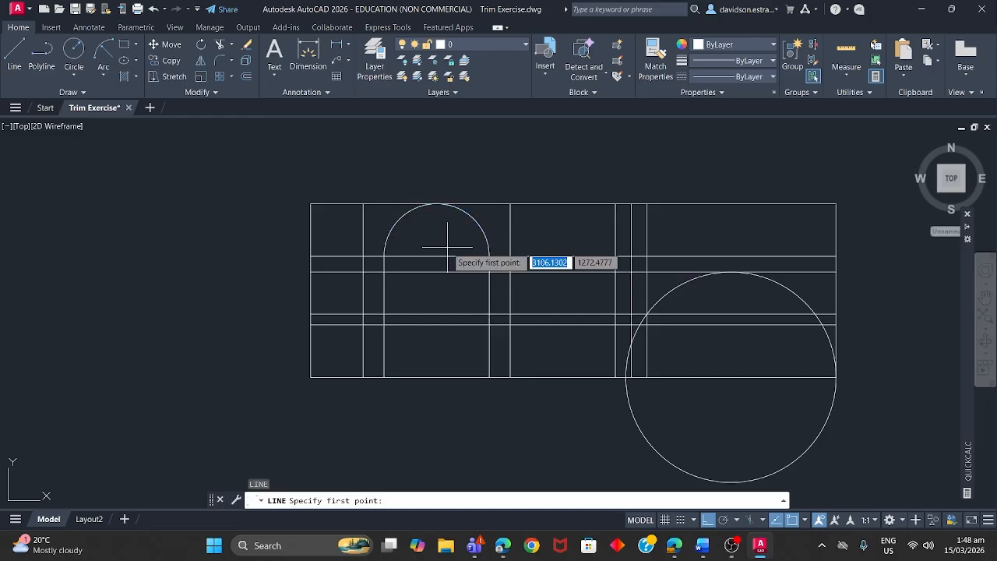
- Draw a slanted line from the upper end of the 45-unit vertical to the left end of the semicircular arc
text(l)
key(Return)
scroll(417, 247, up, 2)
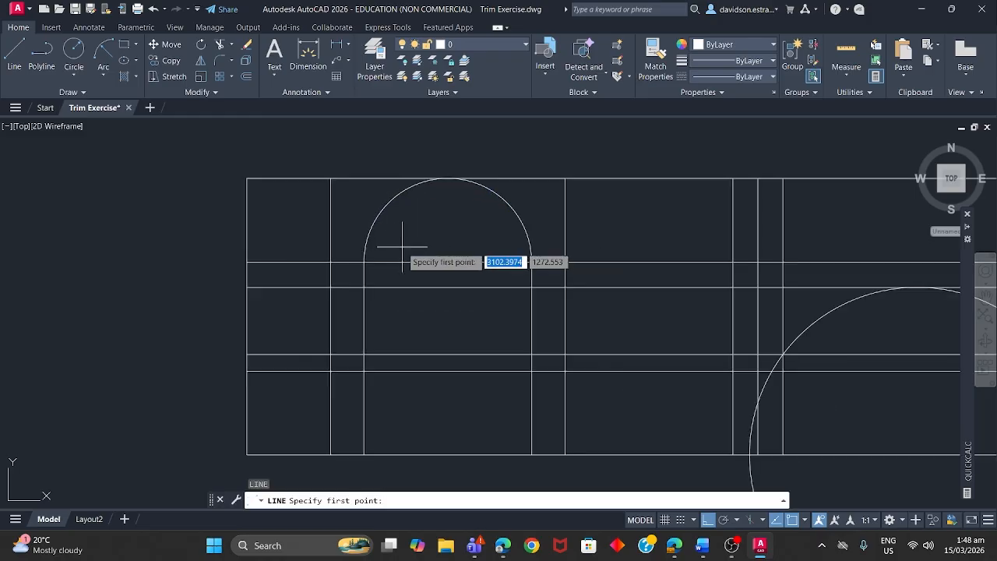
click(330, 177)
click(364, 262)
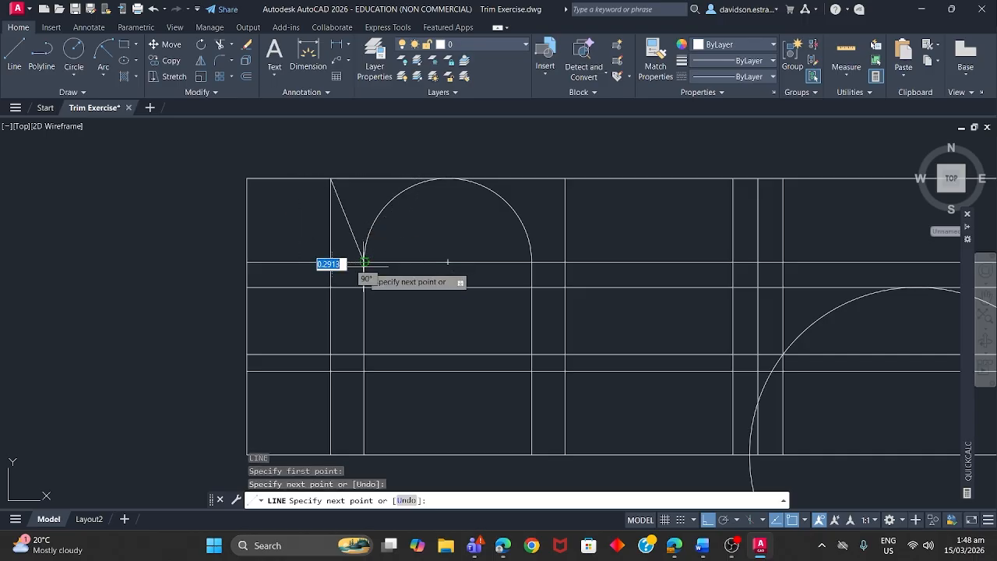
key(Return)
- Examine the slanted edges on both sides of the rounded bead in the reference profile
scroll(412, 253, down, 6)
middle_drag(334, 291, 918, 269)
scroll(233, 156, up, 6)
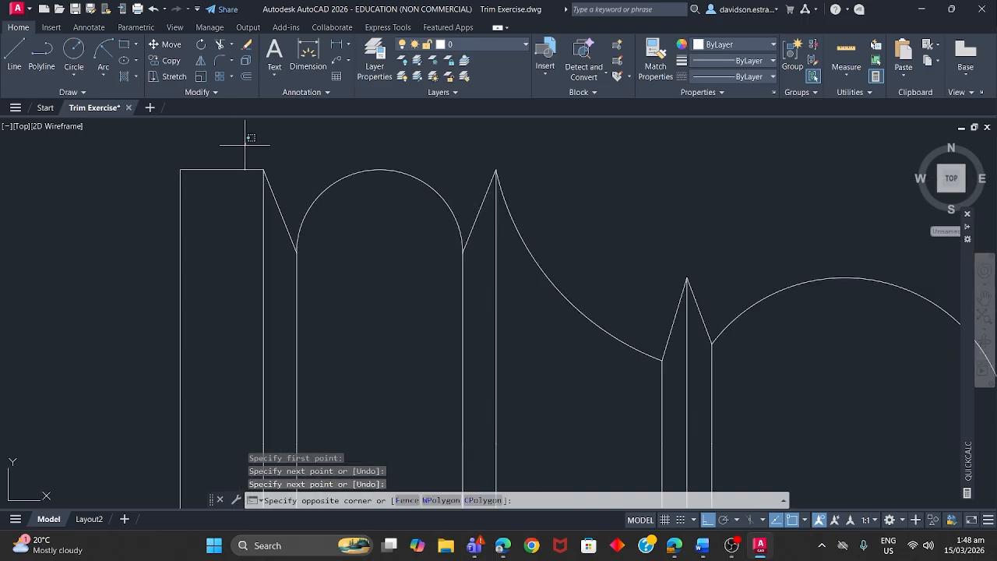
drag(240, 141, 334, 296)
key(Escape)
scroll(363, 274, down, 6)
middle_drag(594, 270, 29, 216)
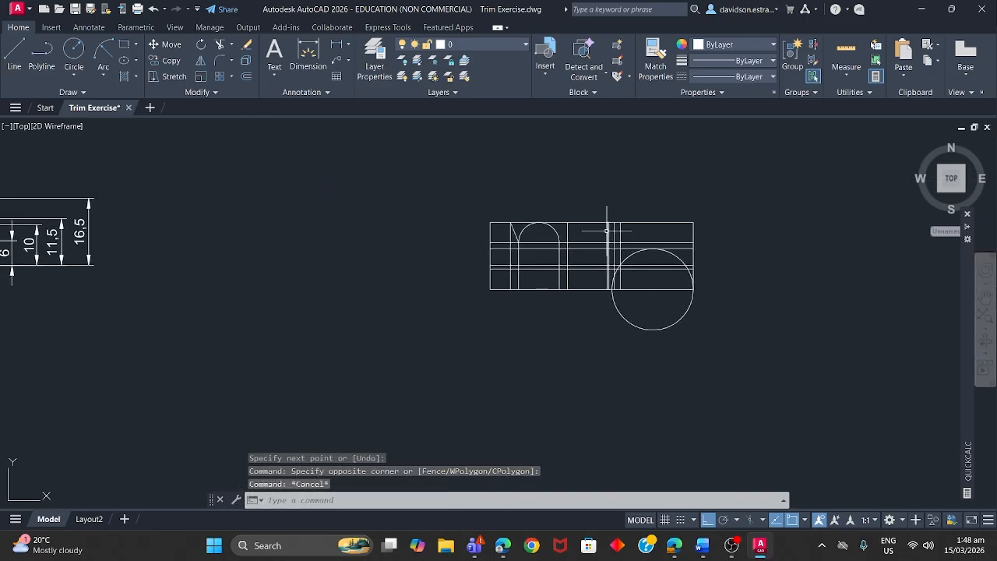
- Draw a slanted line from the right end of the semicircular arc to the upper end of the 31-unit vertical
scroll(558, 230, up, 6)
middle_drag(545, 248, 516, 247)
text(l)
key(Return)
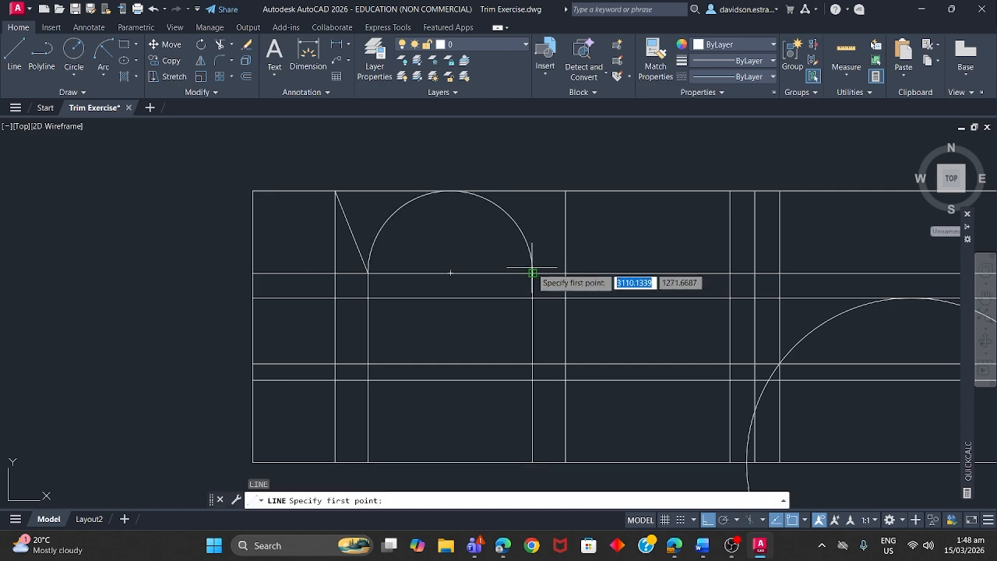
click(533, 272)
click(565, 191)
key(Return)
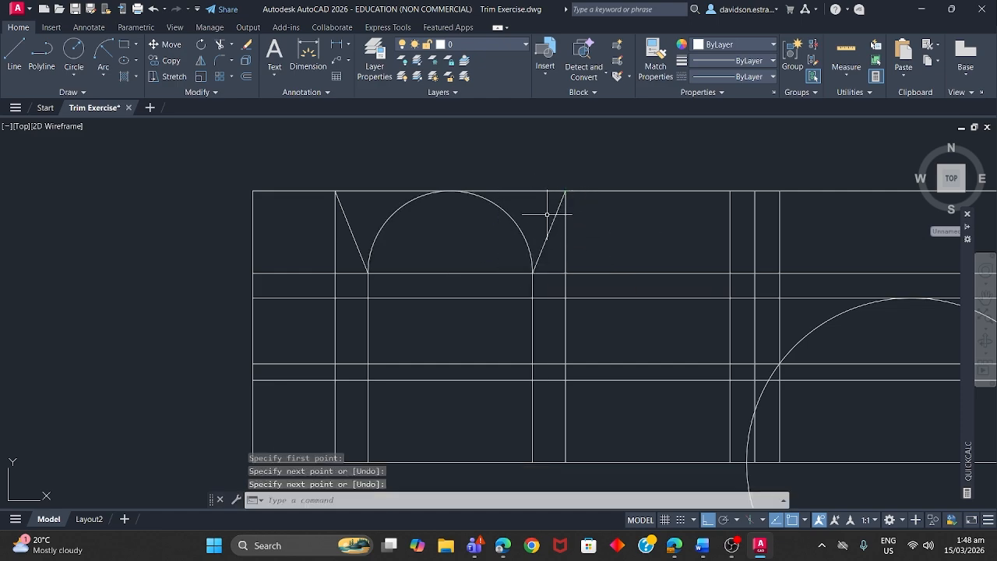
- Draw a Start, End, Radius arc of radius 16 from the top of the 31-unit vertical to the 21-unit vertical at height 5
scroll(594, 262, down, 2)
mouse_move(592, 260)
middle_down()
mouse_move(463, 268)
mouse_move(462, 258)
mouse_move(413, 257)
middle_up()
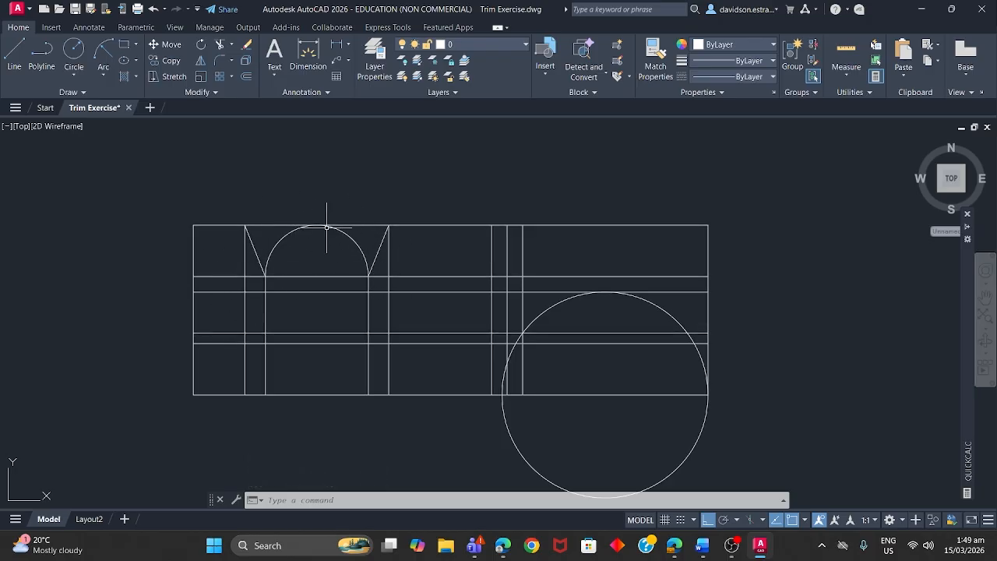
mouse_move(438, 241)
middle_down()
mouse_move(360, 249)
mouse_move(363, 258)
mouse_move(366, 218)
middle_up()
scroll(355, 263, up, 1)
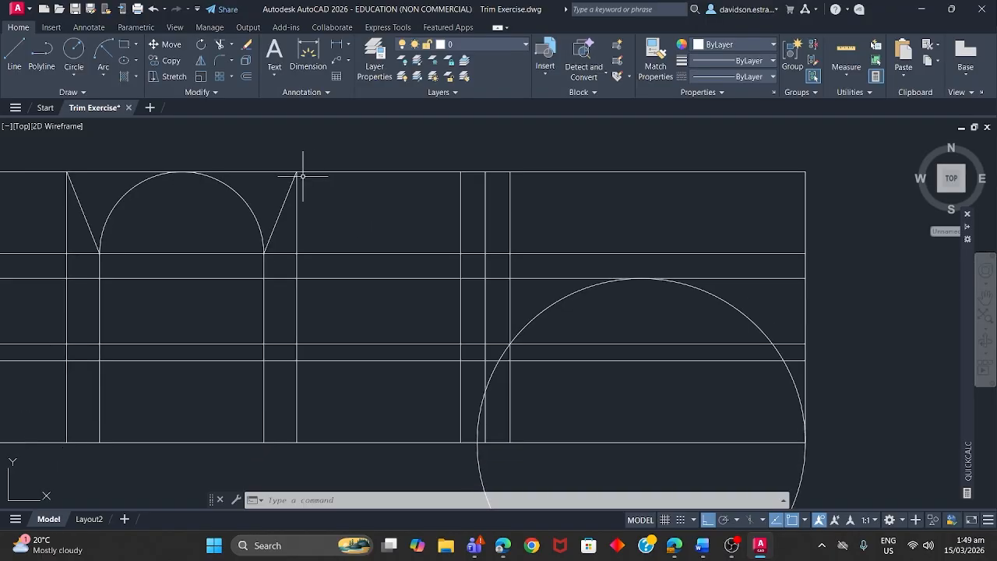
click(110, 73)
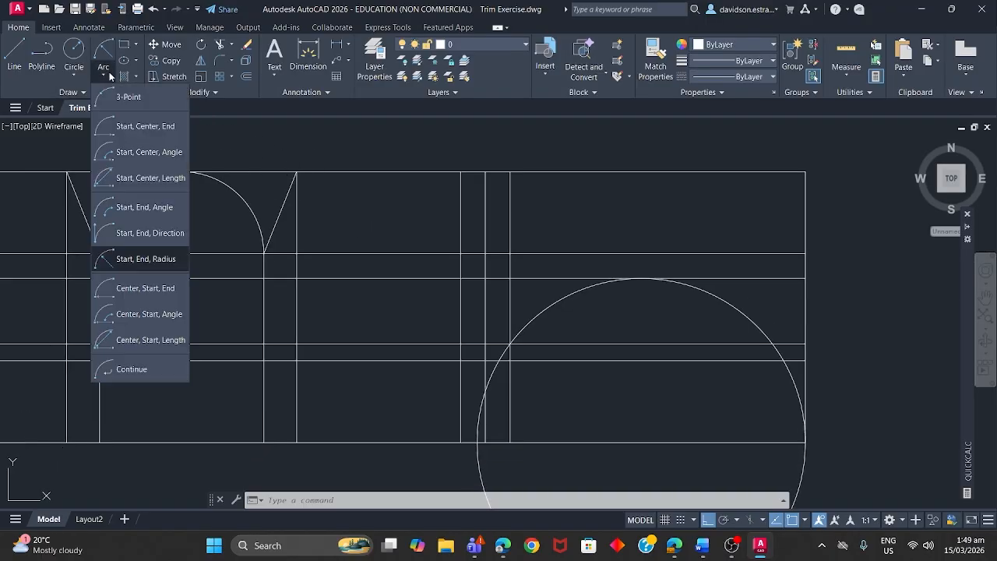
click(140, 258)
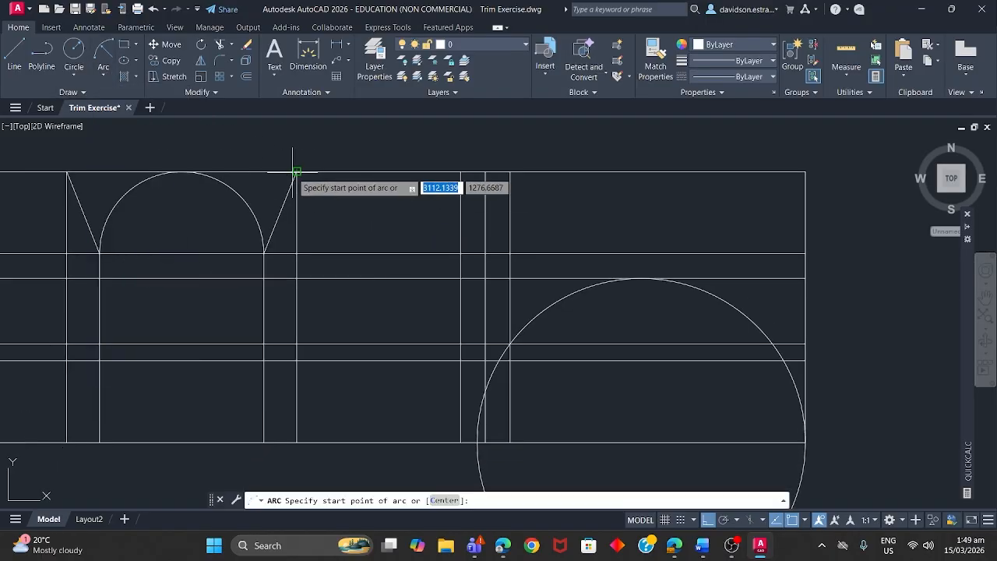
click(297, 172)
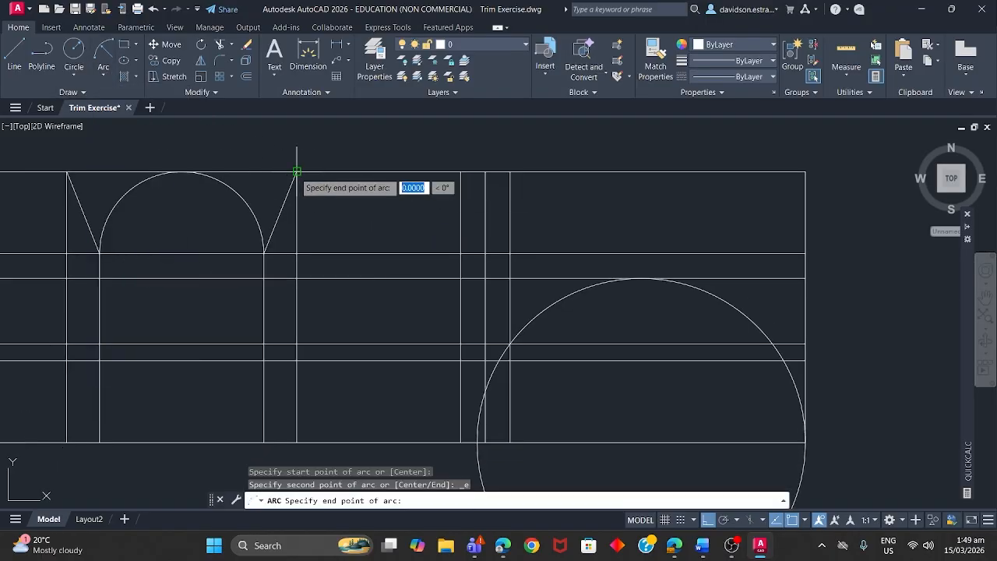
click(461, 359)
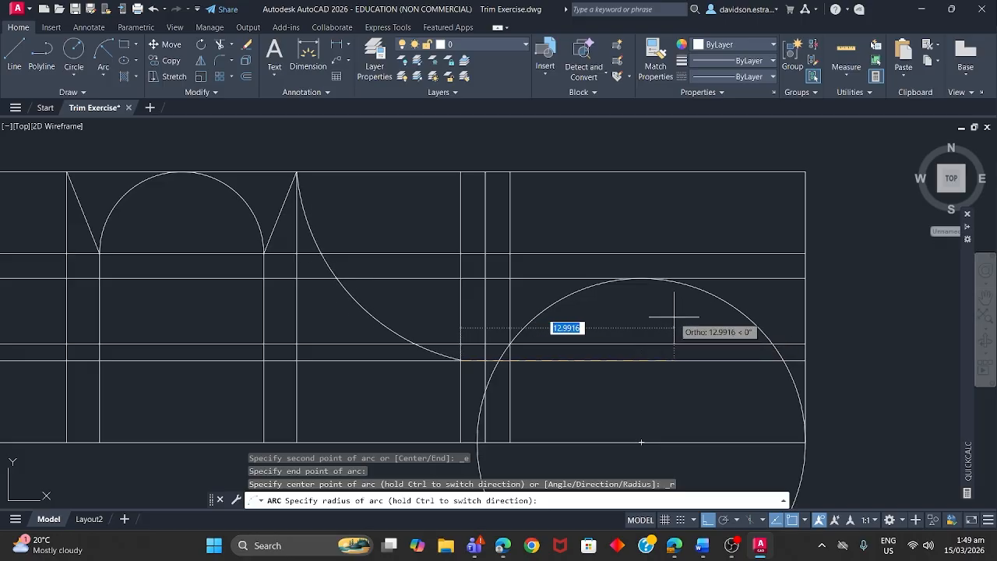
text(16)
key(Return)
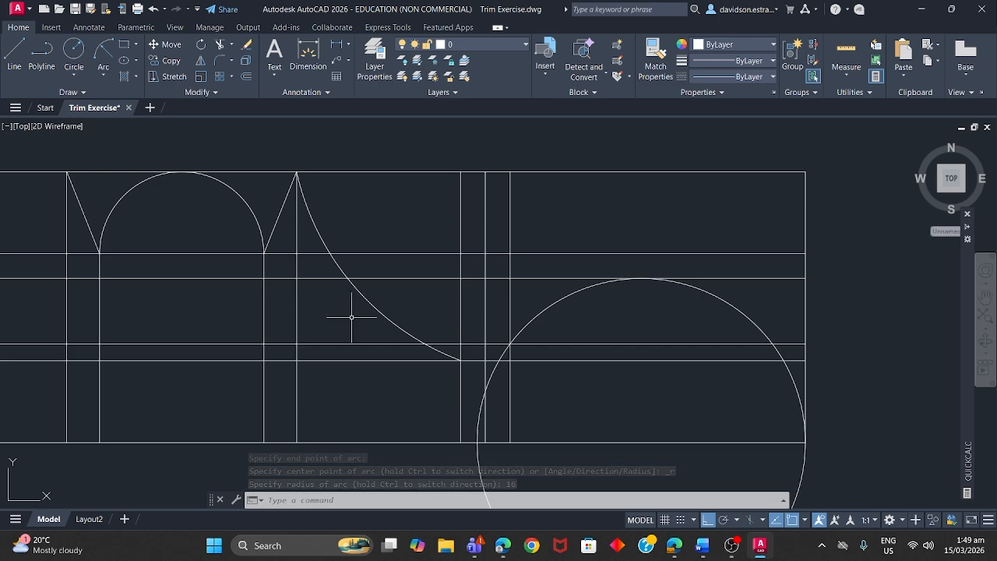
- Draw connected lines from the concave arc's lower end to the 19.5-unit vertical at height 10, and down to the circle at the 18-unit vertical
text(l)
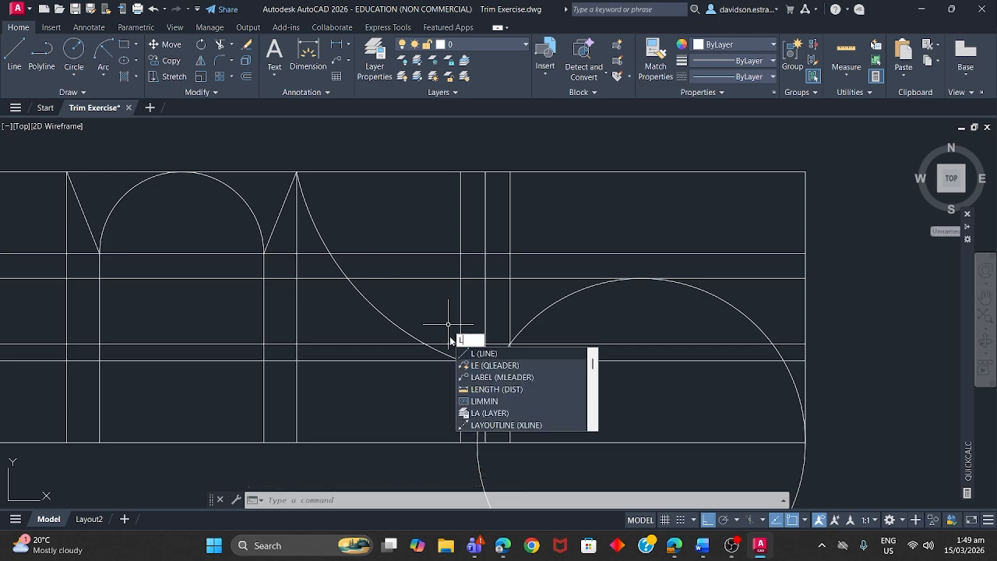
key(Return)
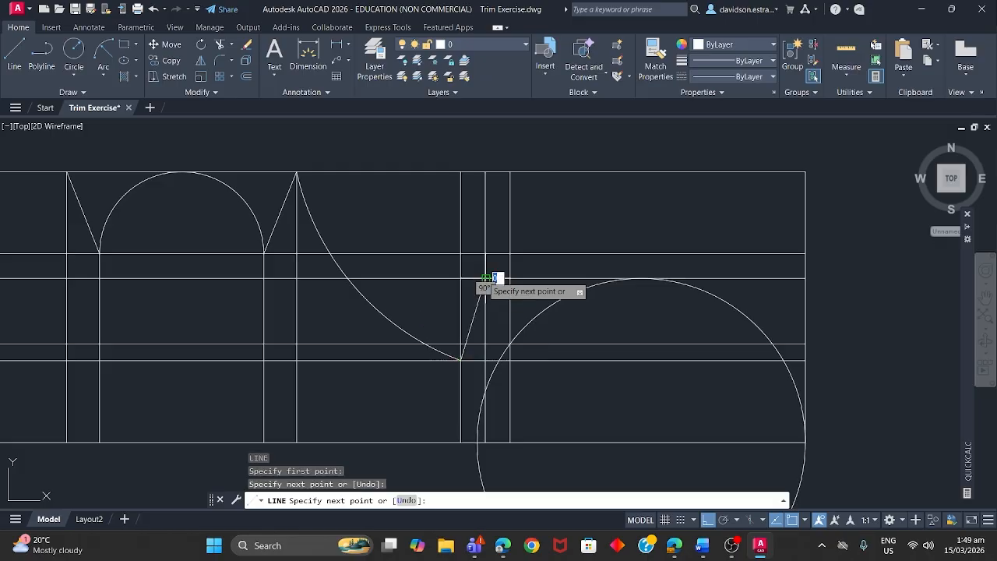
scroll(493, 278, down, 5)
scroll(447, 302, up, 10)
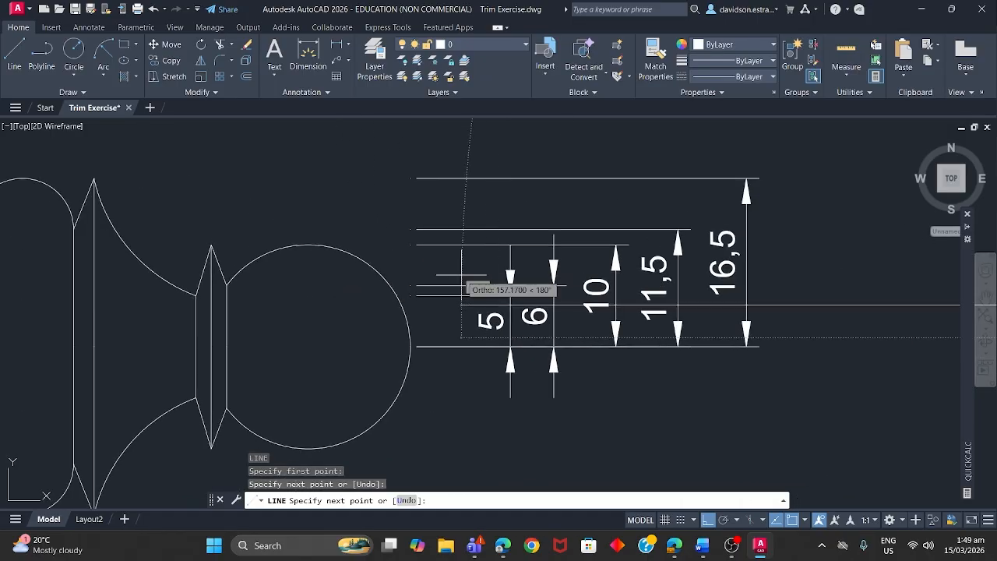
middle_drag(461, 274, 517, 266)
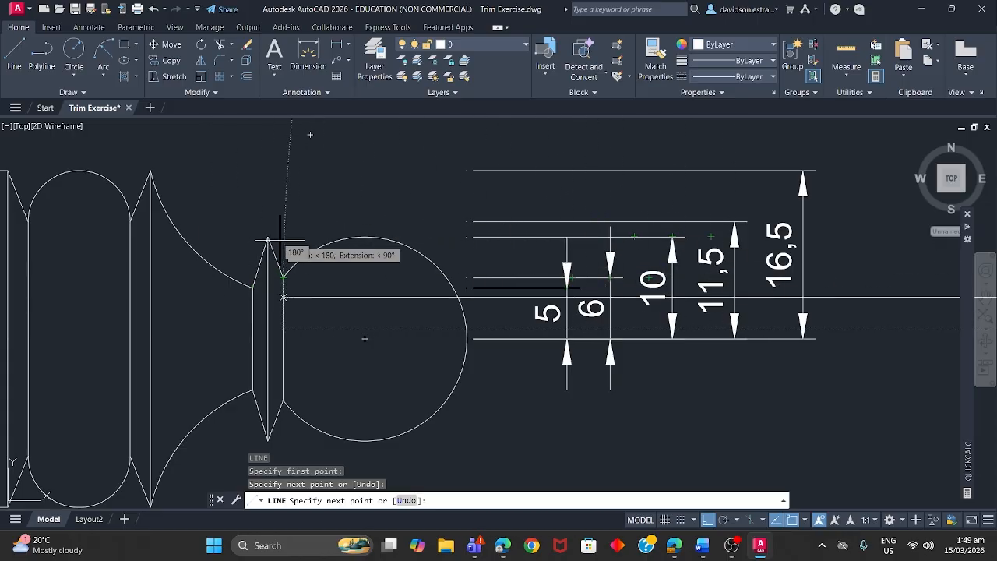
scroll(370, 243, down, 3)
middle_drag(607, 254, 262, 279)
scroll(489, 269, up, 5)
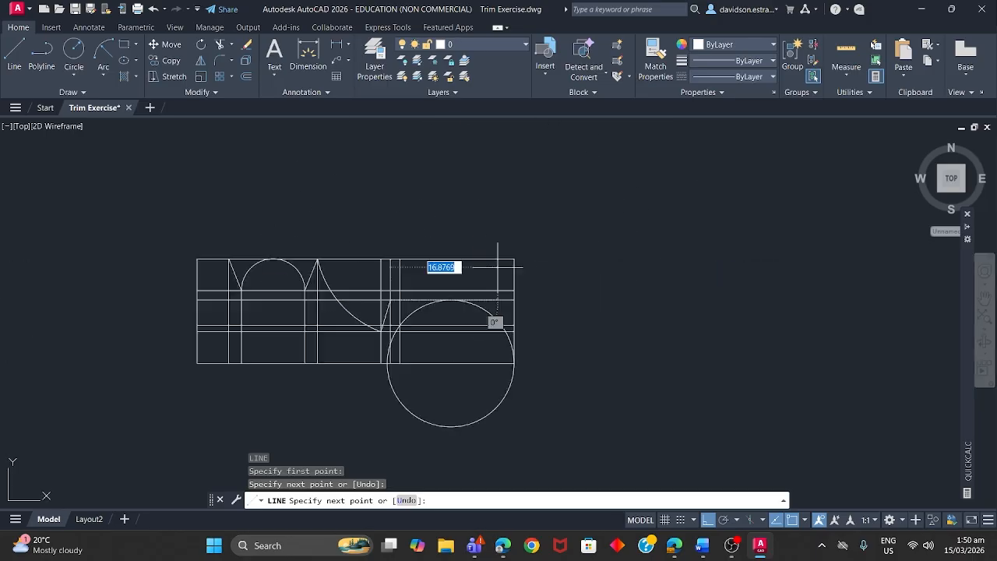
middle_drag(426, 289, 569, 195)
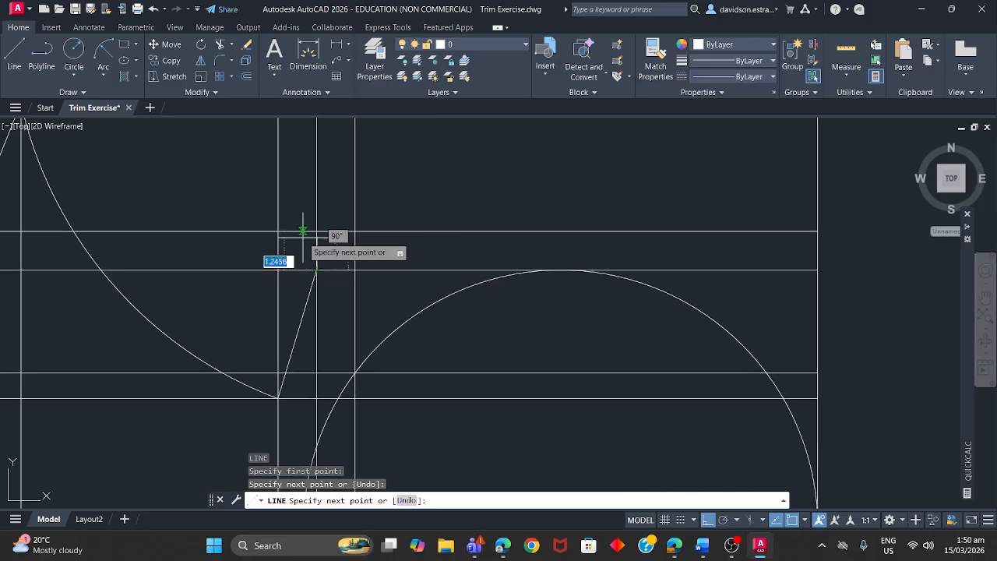
middle_drag(333, 258, 395, 204)
scroll(345, 247, down, 1)
scroll(400, 233, up, 1)
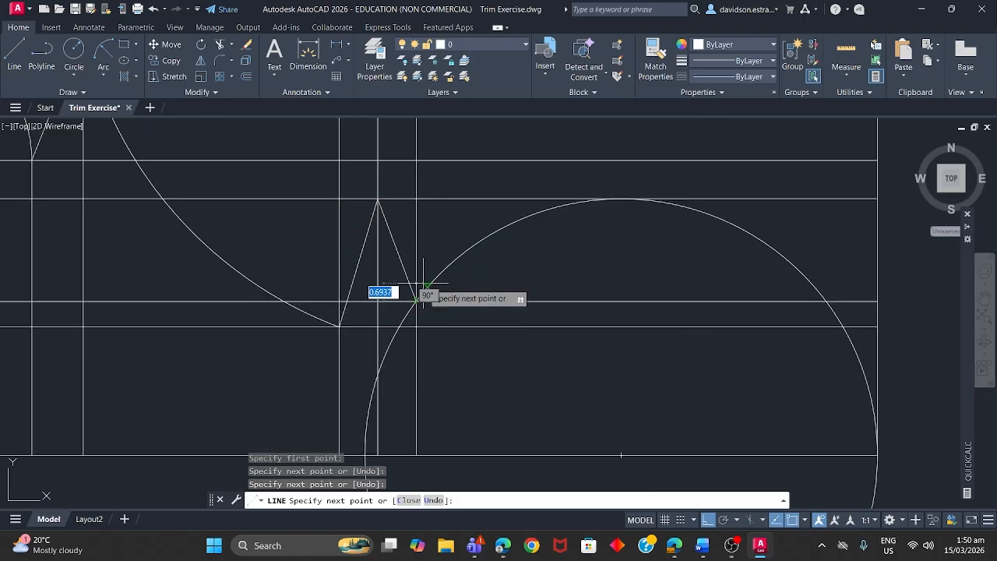
key(Return)
- Trim the four inner horizontal construction lines from the left edge up to the 33-unit vertical
scroll(422, 293, down, 4)
middle_drag(450, 267, 528, 264)
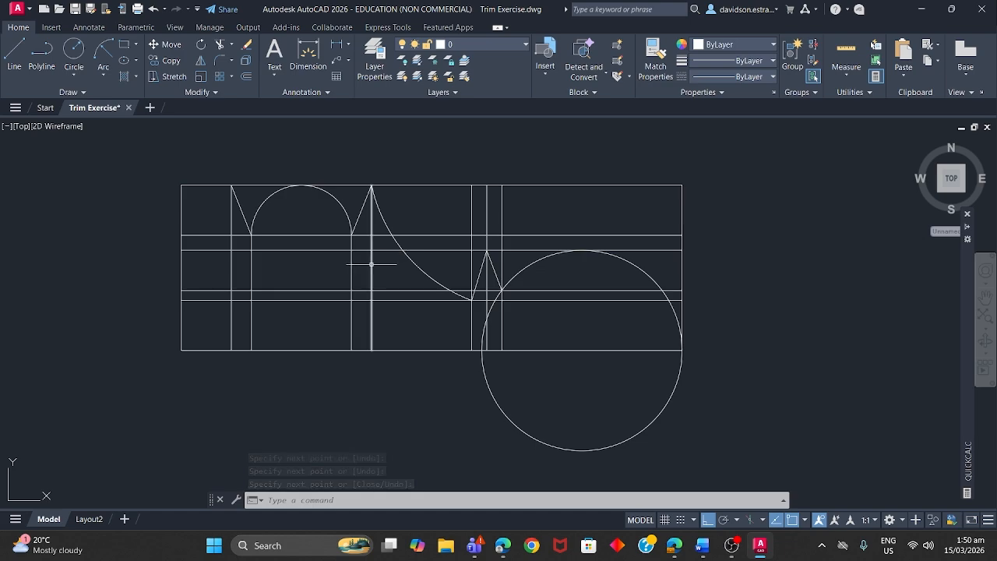
text(tr)
key(Return)
drag(298, 204, 299, 316)
drag(203, 215, 195, 290)
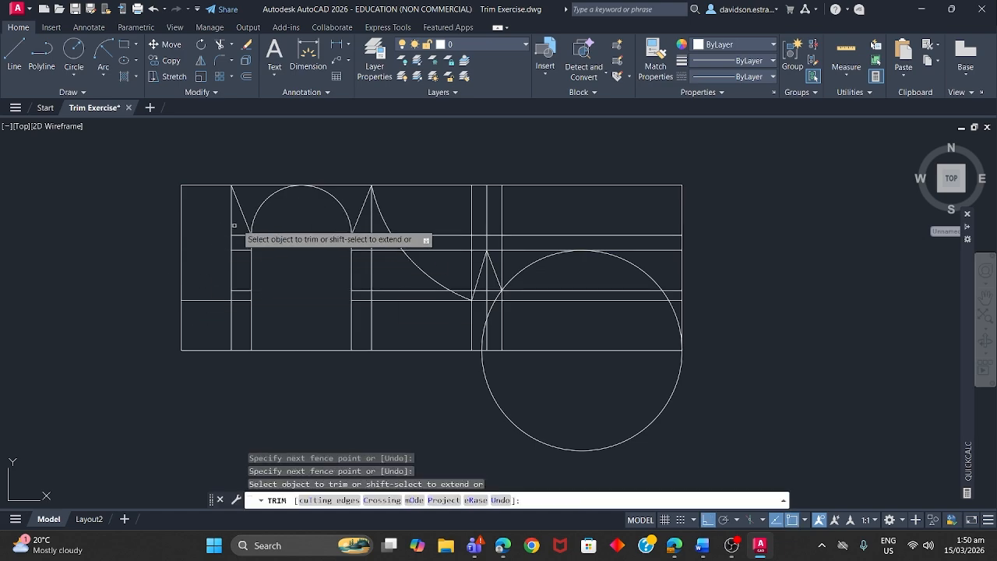
mouse_move(237, 225)
mouse_down()
mouse_move(236, 308)
mouse_move(213, 282)
mouse_up()
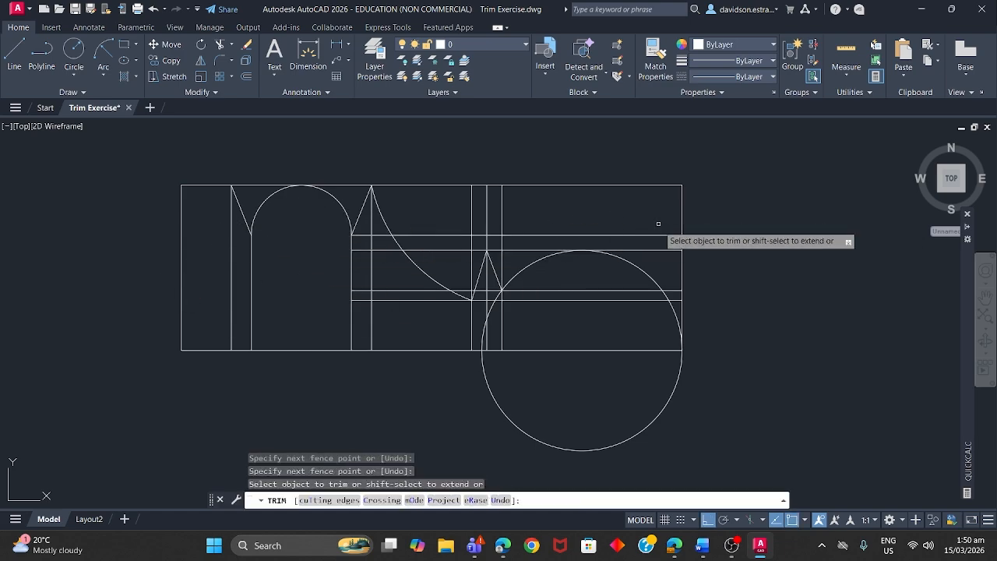
- Trim the two upper inner horizontals near the right edge, and erase the four remaining inner horizontal construction lines
drag(658, 224, 665, 265)
key(Escape)
click(572, 322)
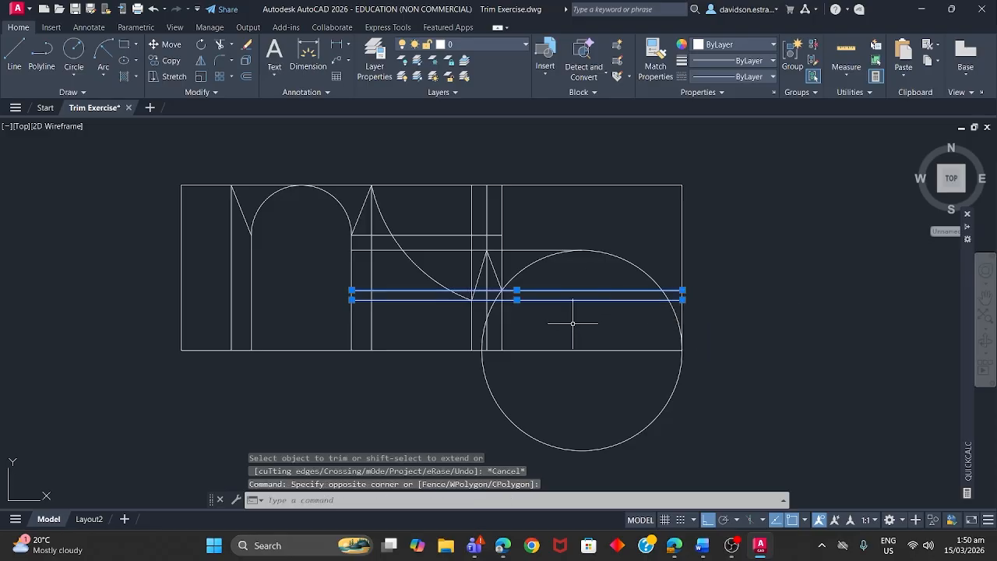
click(440, 250)
text(E)
key(Return)
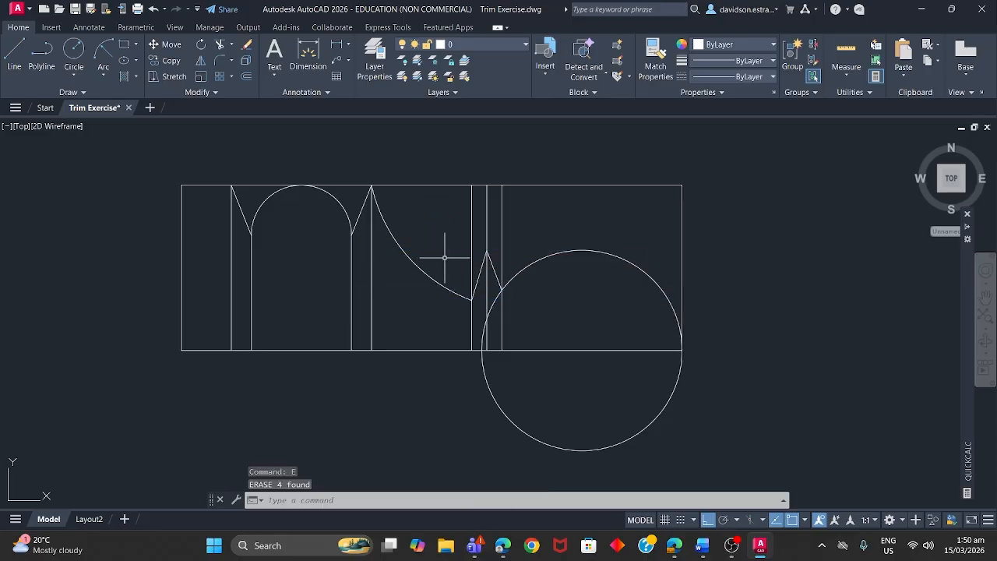
- Trim the three collar verticals above the profile, the upper circle segment inside the collar, and the top edge over the left slanted line
text(TR)
key(Return)
drag(547, 207, 451, 217)
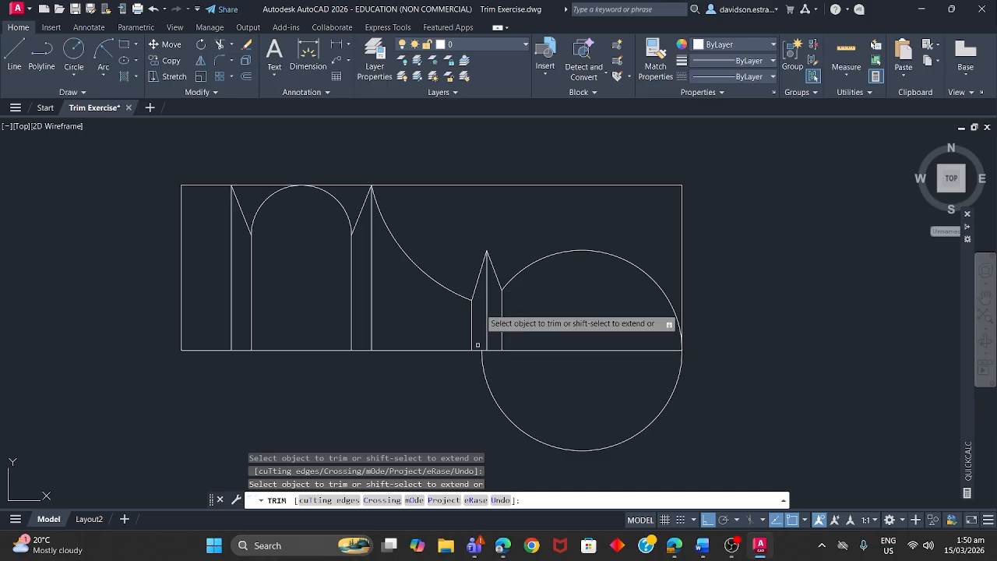
mouse_move(477, 344)
mouse_down()
mouse_move(493, 163)
mouse_move(456, 218)
mouse_up()
drag(252, 195, 280, 140)
key(Escape)
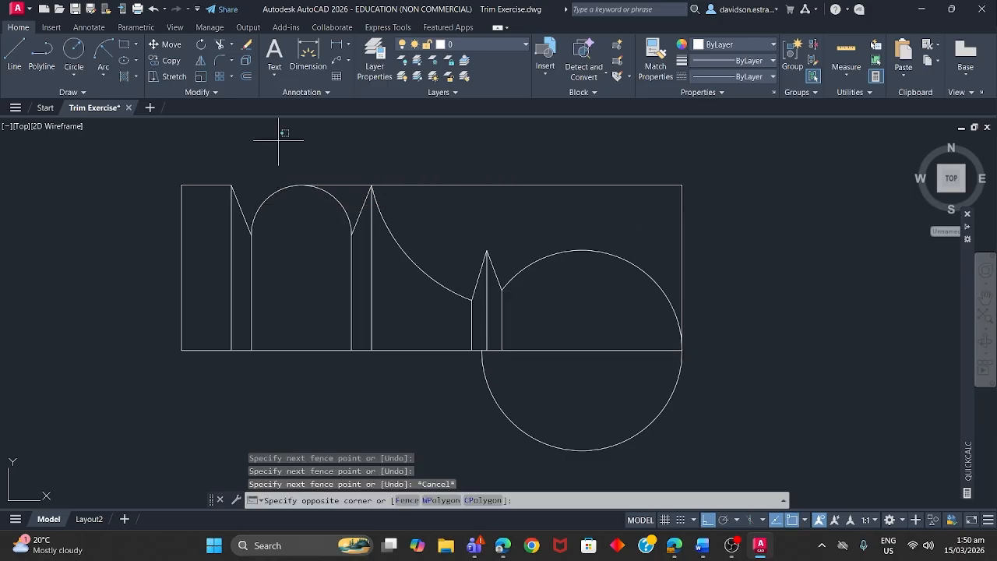
key(Escape)
- Remove the rest of the top edge from the dome to the right corner, and erase the right vertical edge
click(541, 147)
click(510, 197)
key(Return)
text(e)
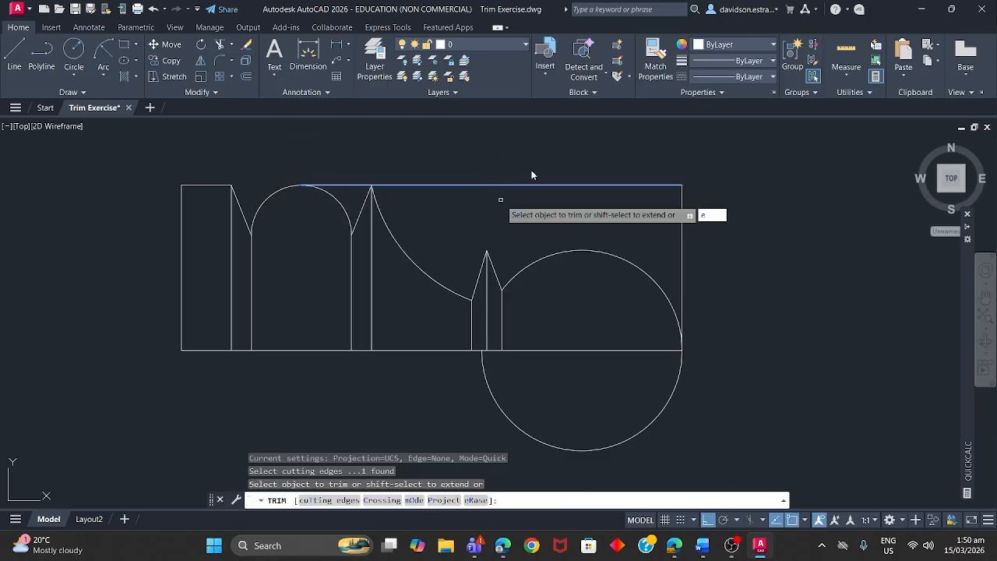
key(Return)
drag(531, 169, 494, 192)
key(Escape)
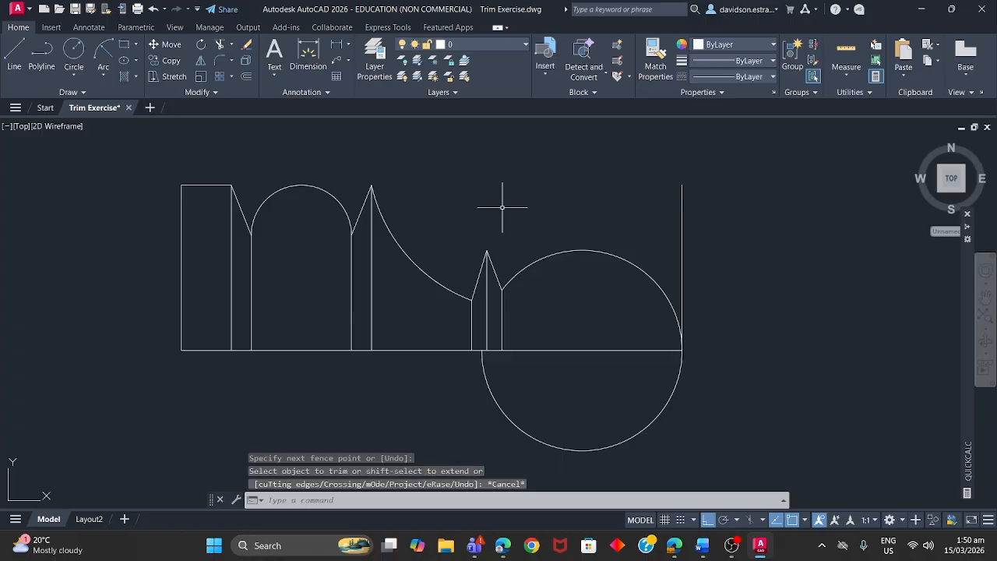
click(682, 204)
text(e)
key(Return)
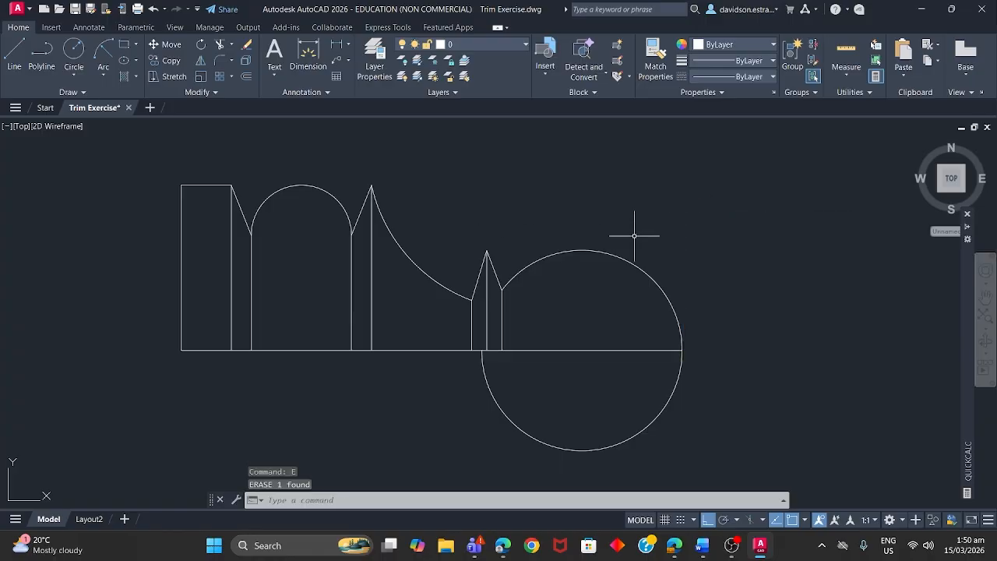
mouse_move(641, 232)
middle_down()
mouse_move(630, 223)
mouse_move(554, 263)
mouse_move(562, 288)
middle_up()
click(154, 126)
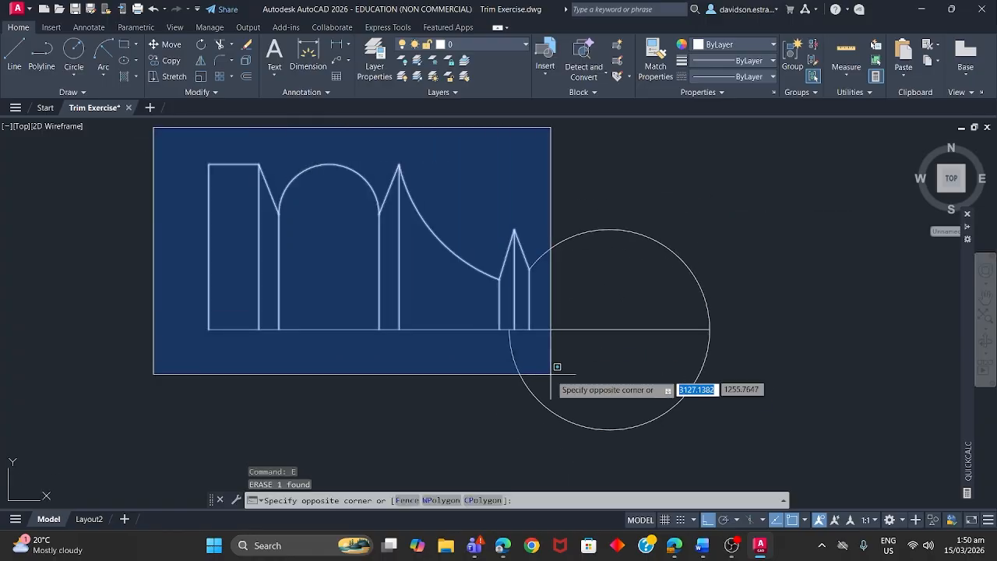
click(549, 347)
key(Delete)
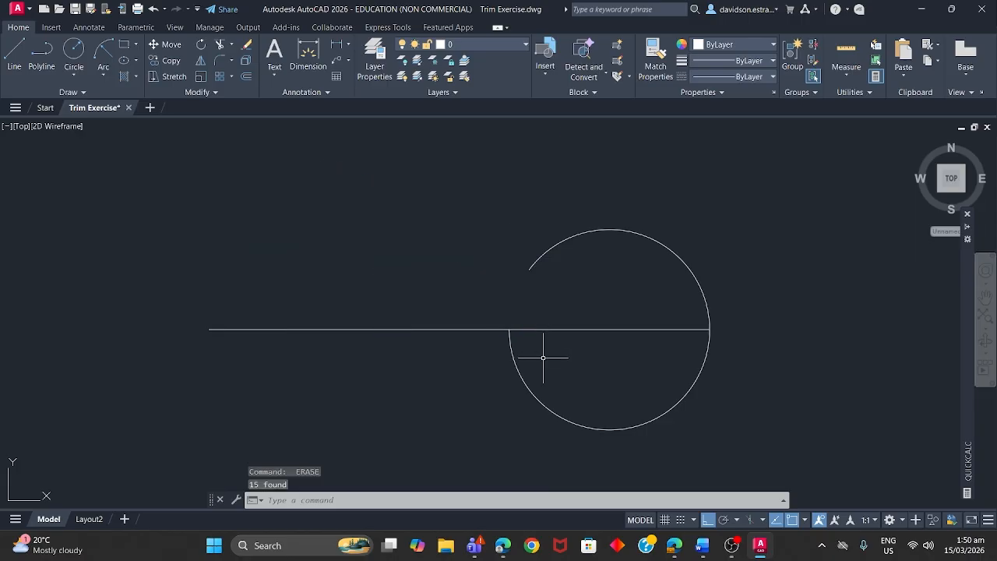
key(ctrl+z)
- Mirror the upper half of the profile about the horizontal centre line, keeping the source objects
click(186, 148)
click(546, 367)
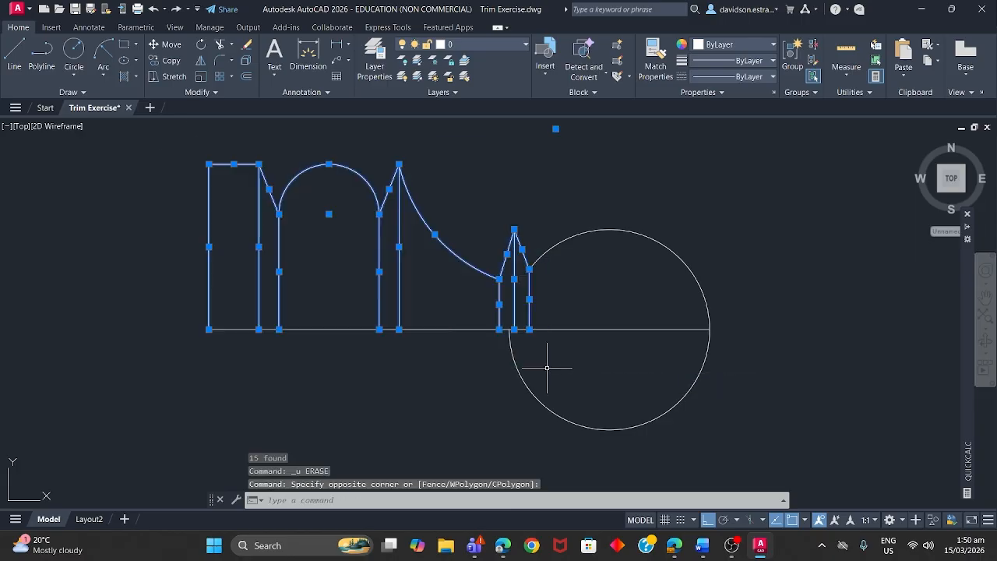
text(mi)
key(Return)
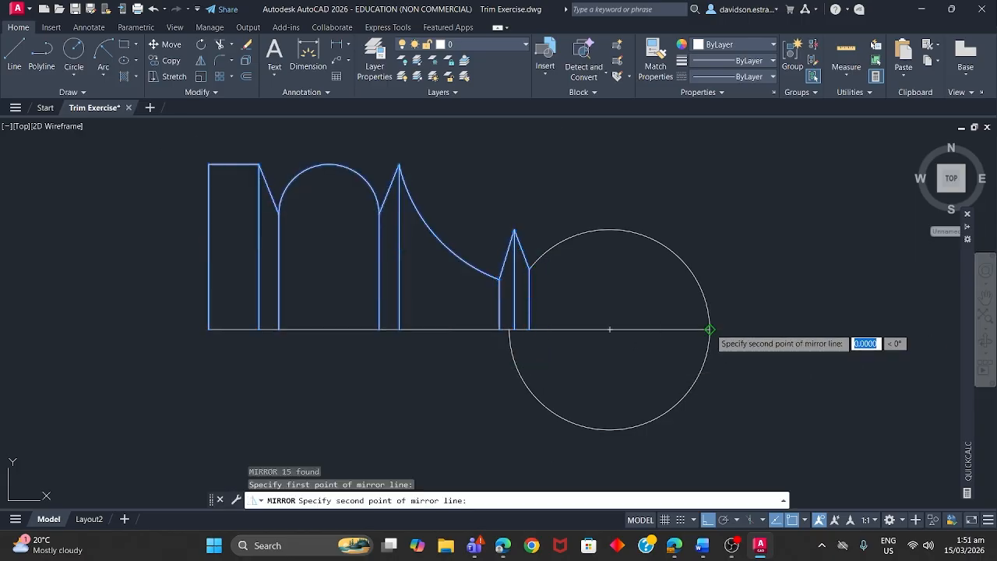
click(710, 330)
key(Return)
middle_drag(703, 315, 668, 264)
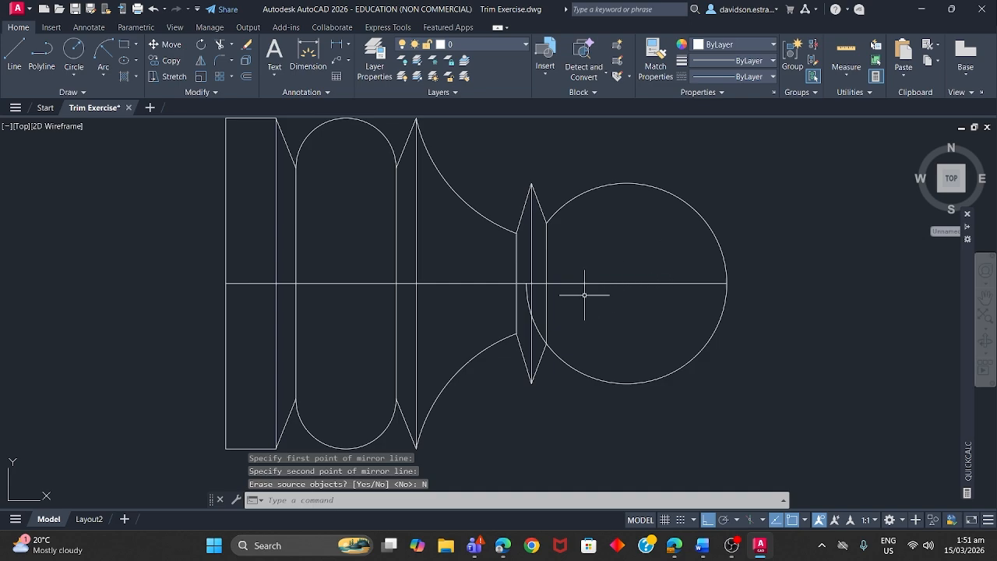
- Trim the lower-left part of the circle that lies inside the mirrored collar
text(tr)
key(Return)
click(526, 296)
click(538, 332)
key(Escape)
- Erase the horizontal centre line running through the whole profile
click(623, 256)
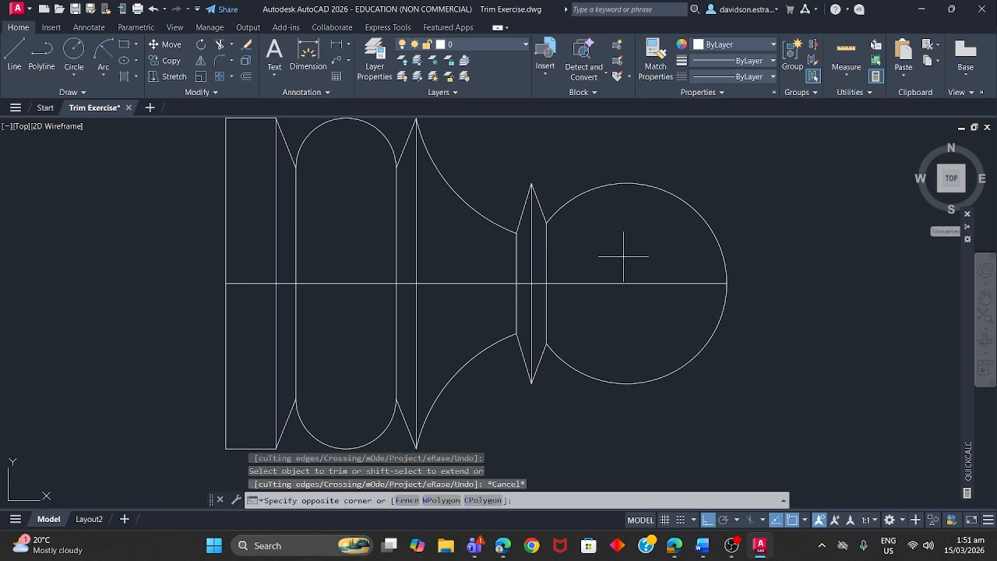
click(631, 294)
text(e)
key(Return)
middle_drag(592, 288, 460, 283)
scroll(405, 280, up, 5)
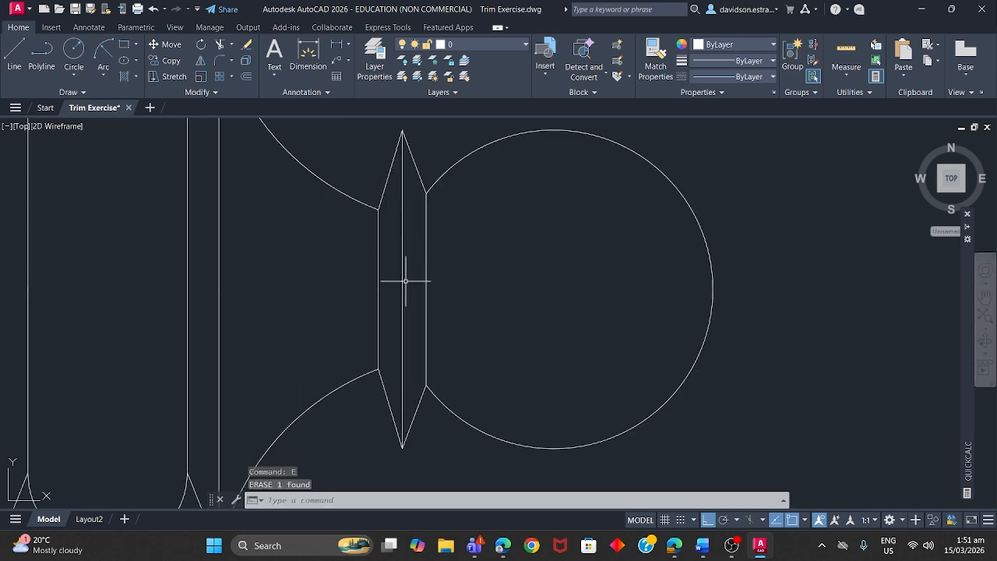
- Add a vertical dimension from the axis at the ball's outer end up to the concave arc's end at the collar
scroll(457, 281, down, 4)
text(di)
key(Return)
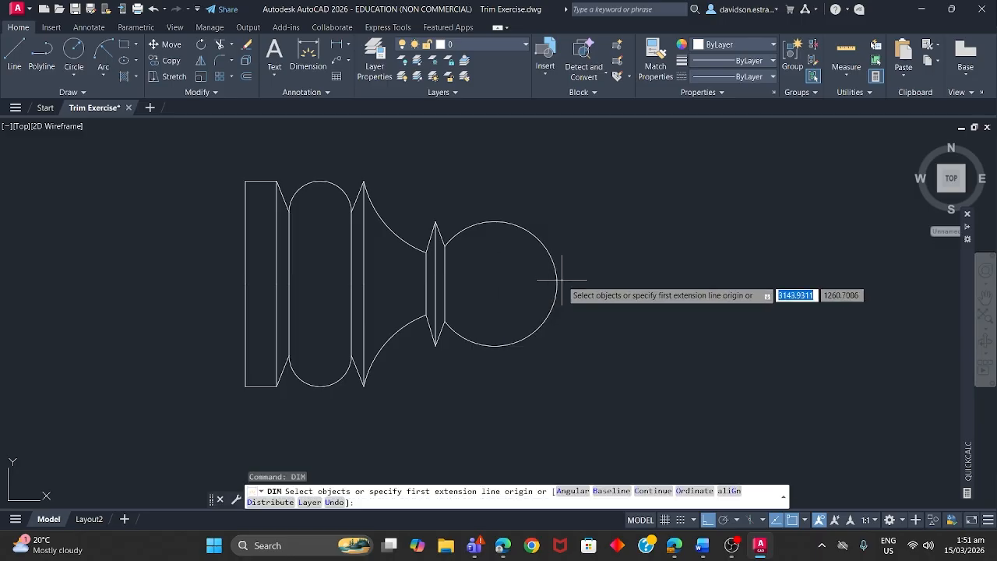
key(Return)
click(556, 281)
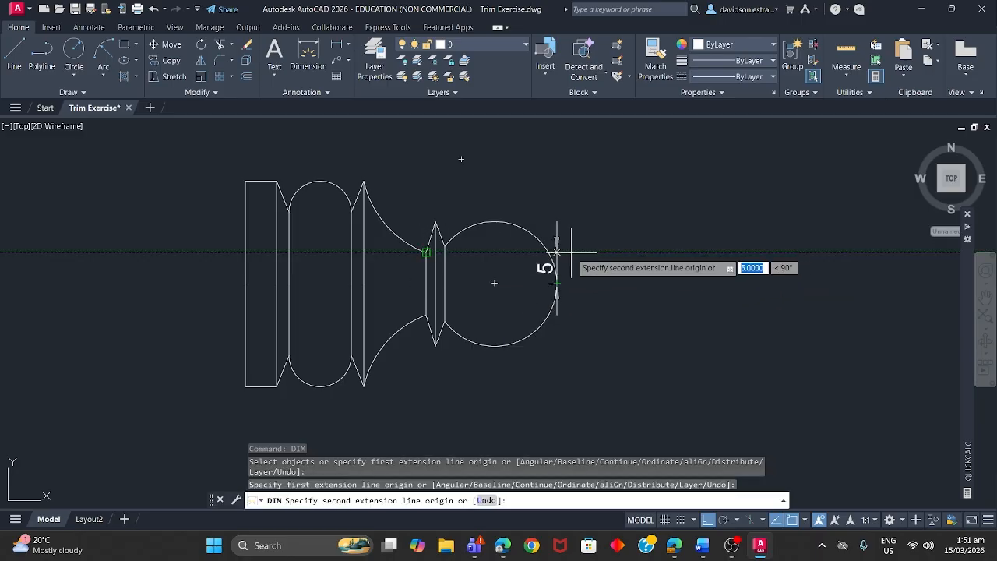
click(557, 251)
click(607, 268)
- Add vertical dimensions from the axis up to the collar-ball junction and up to the collar's peak, each placed further outward
key(Return)
click(557, 283)
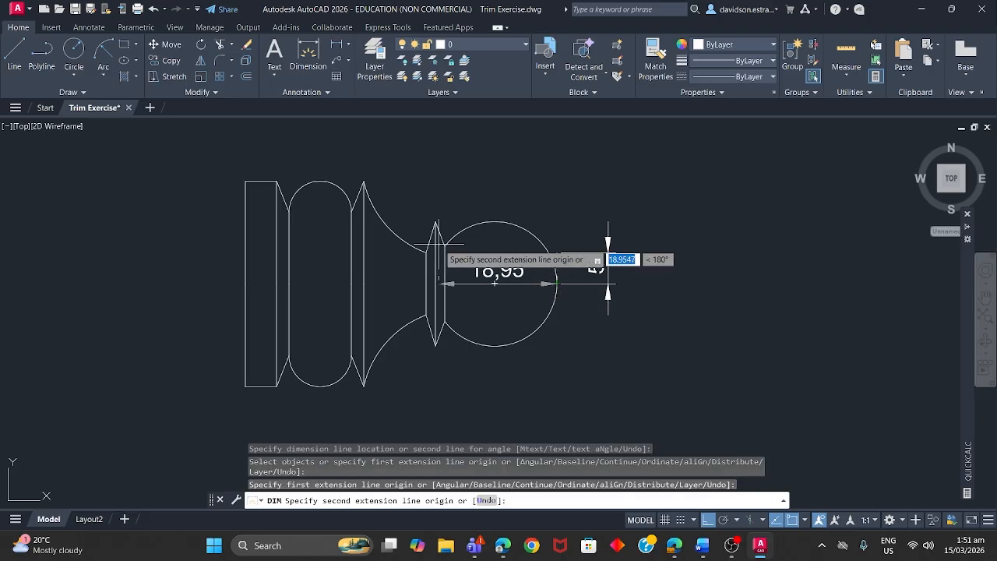
click(559, 248)
click(645, 265)
key(Return)
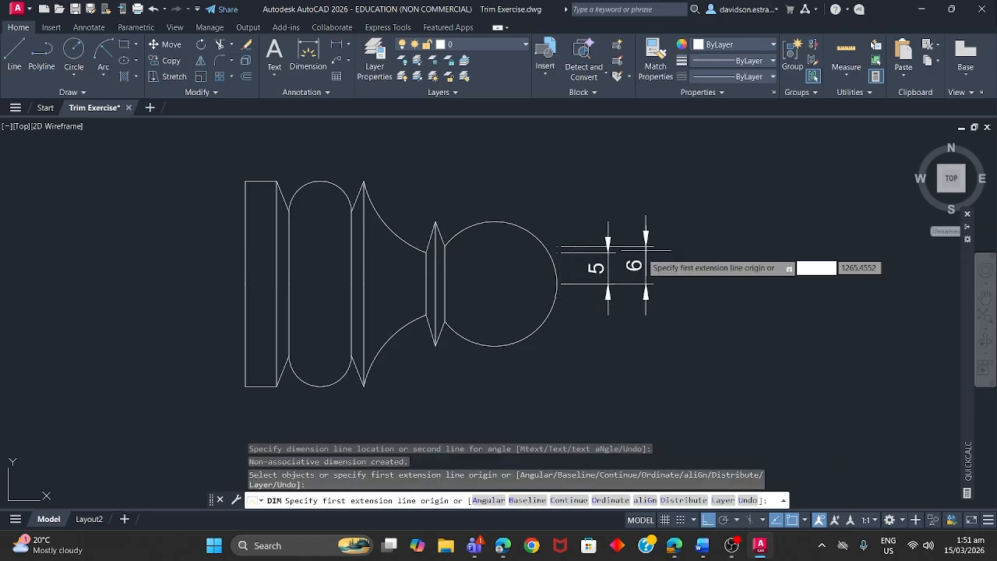
click(556, 282)
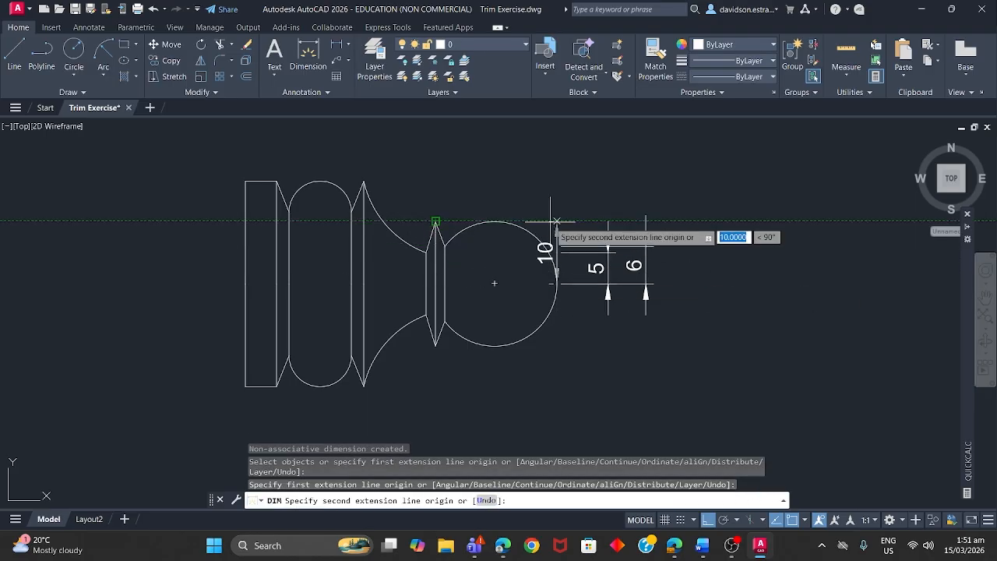
click(556, 221)
click(682, 222)
- Add vertical dimensions from the axis up to the base of the rounded bead's arc and up to the profile's top edge
key(Return)
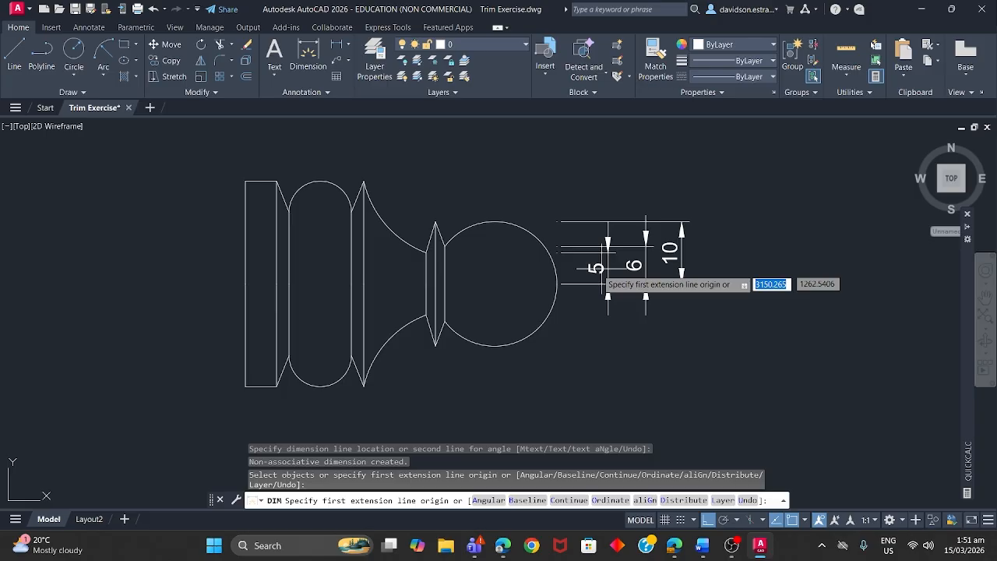
click(556, 283)
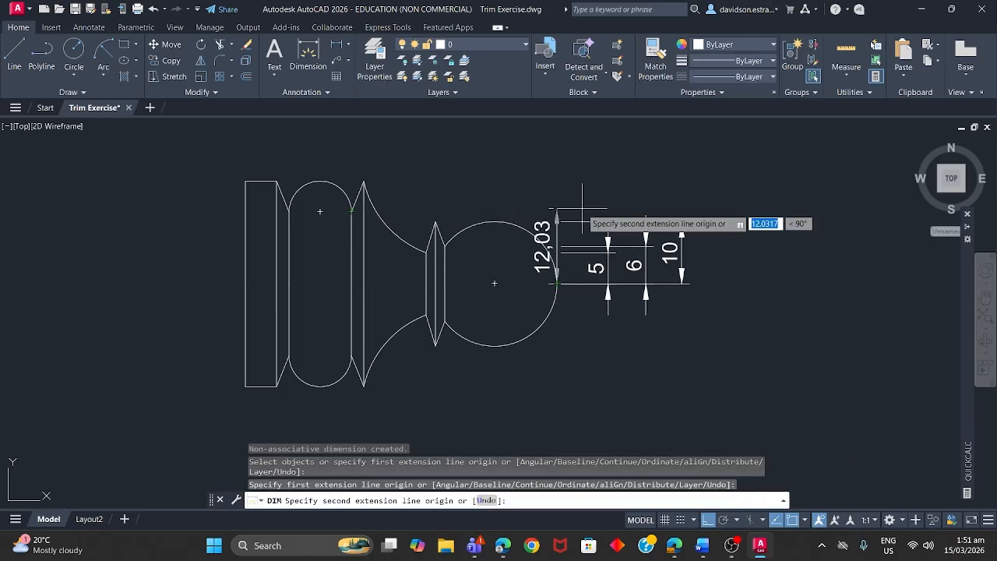
click(555, 213)
click(719, 233)
key(Return)
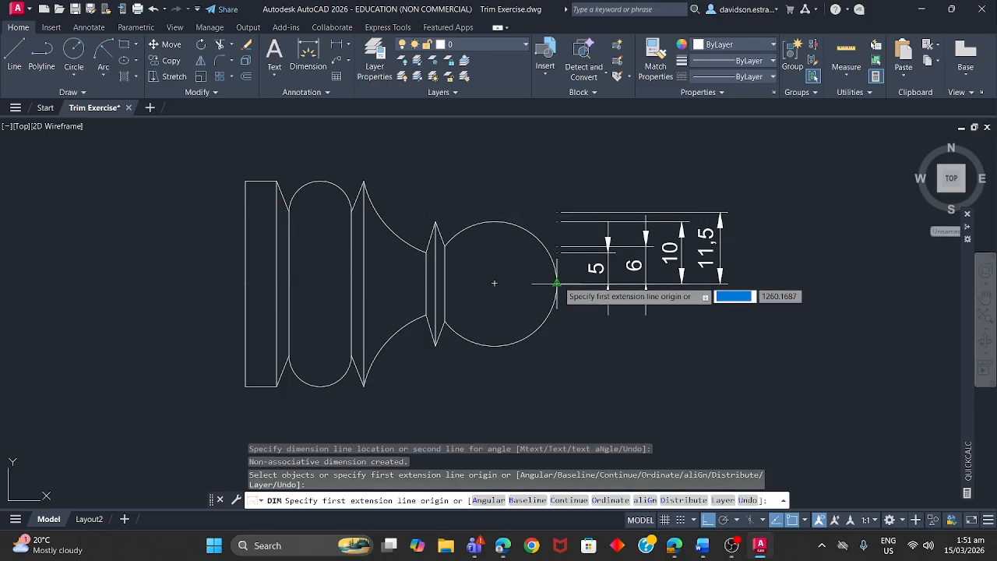
click(556, 283)
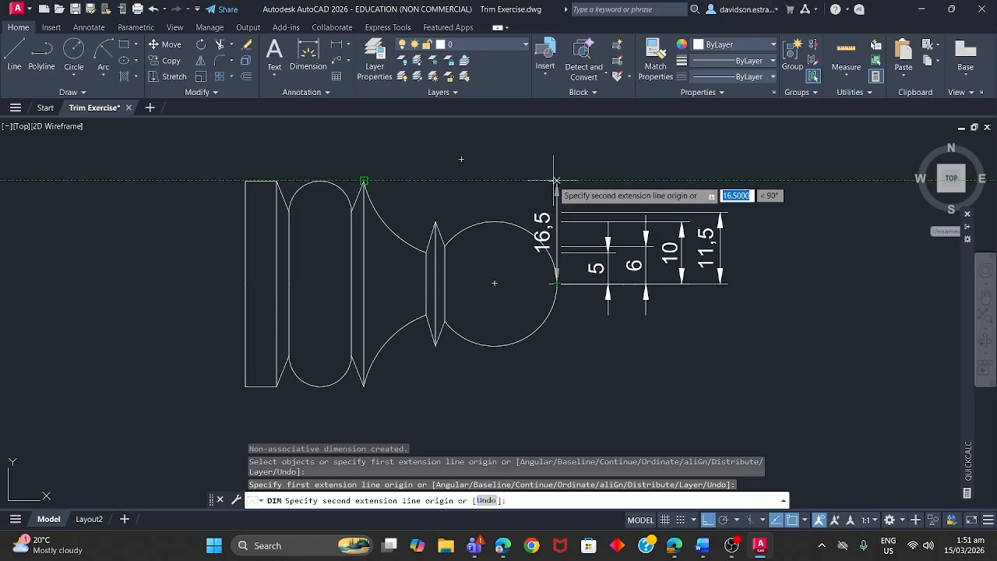
click(553, 180)
click(762, 193)
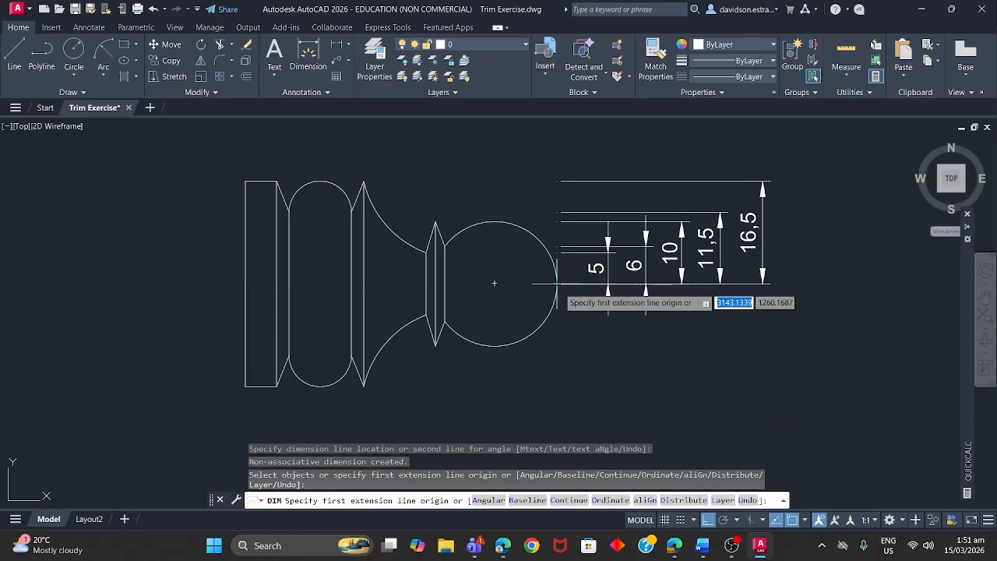
- Add horizontal dimensions below the profile from the ball's outer end to the collar-ball junction and to the ball's centre
click(556, 387)
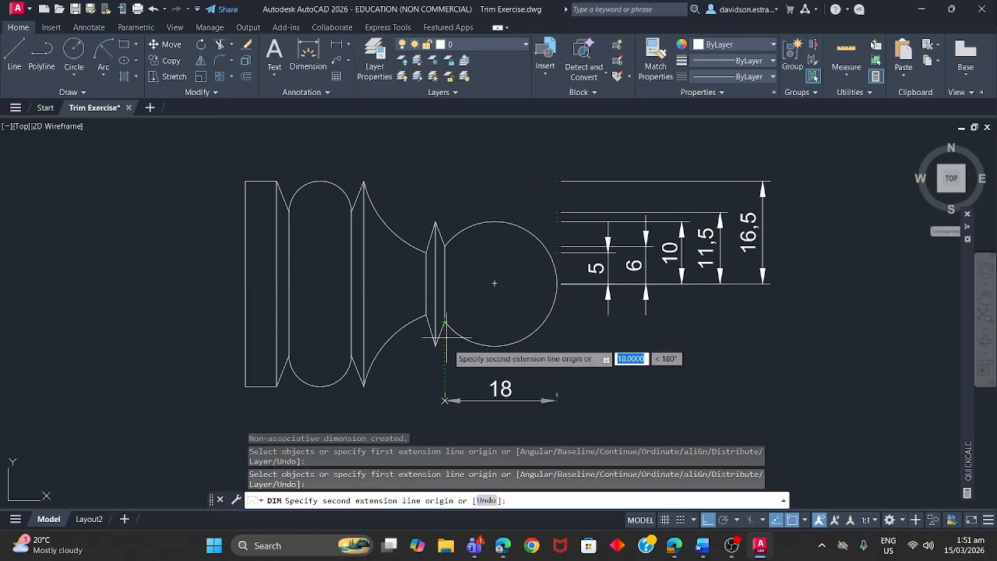
click(444, 395)
middle_drag(443, 392, 470, 312)
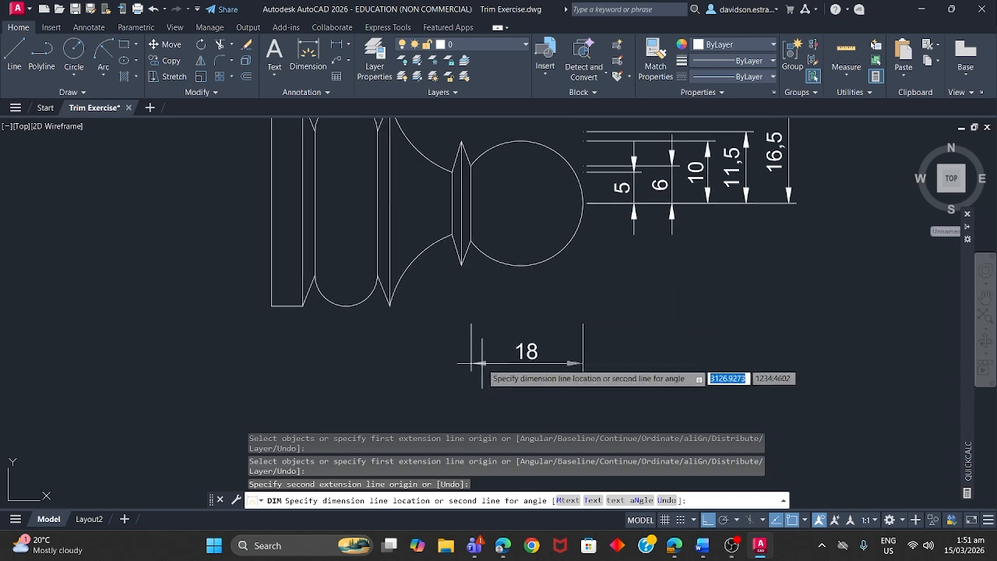
click(481, 365)
click(583, 320)
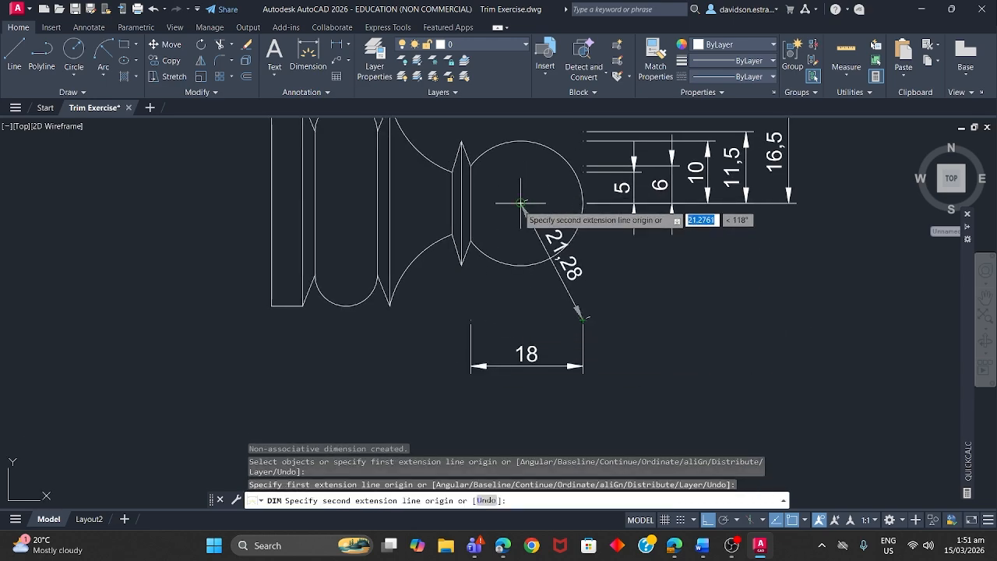
click(522, 311)
click(524, 333)
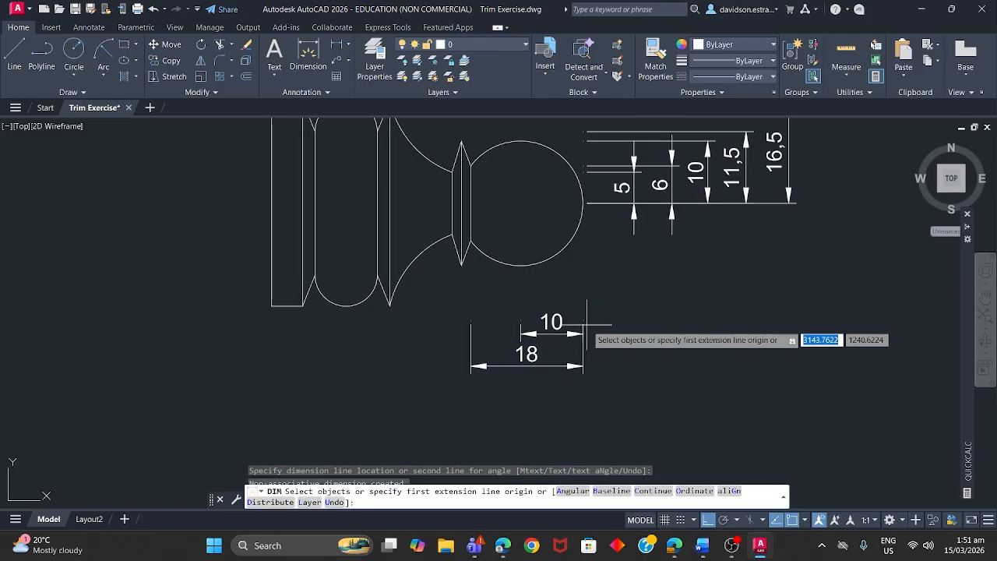
- Add horizontal dimensions from the ball's outer end to the collar's peak and to the concave arc's end at the collar
click(583, 319)
click(461, 266)
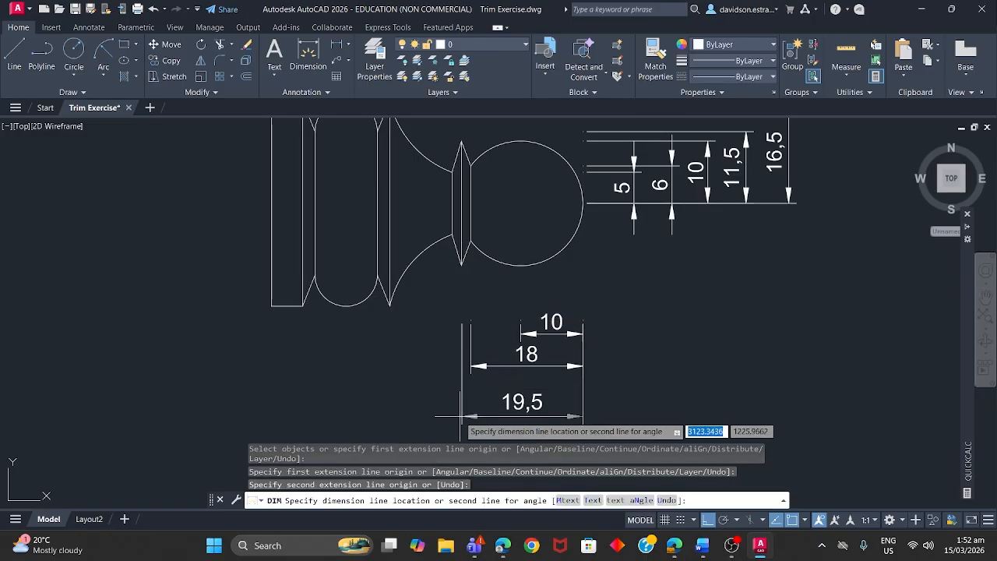
click(467, 403)
click(582, 319)
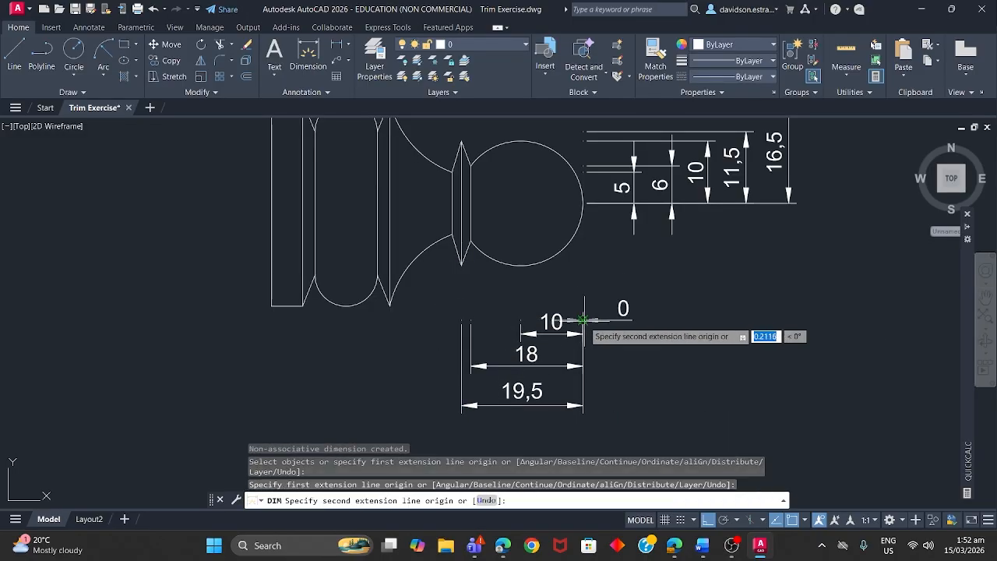
click(452, 299)
middle_drag(462, 432, 476, 366)
click(477, 366)
- Add a horizontal dimension from the ball's outer end to the concave arc's wide end, placed below the existing ones
click(597, 268)
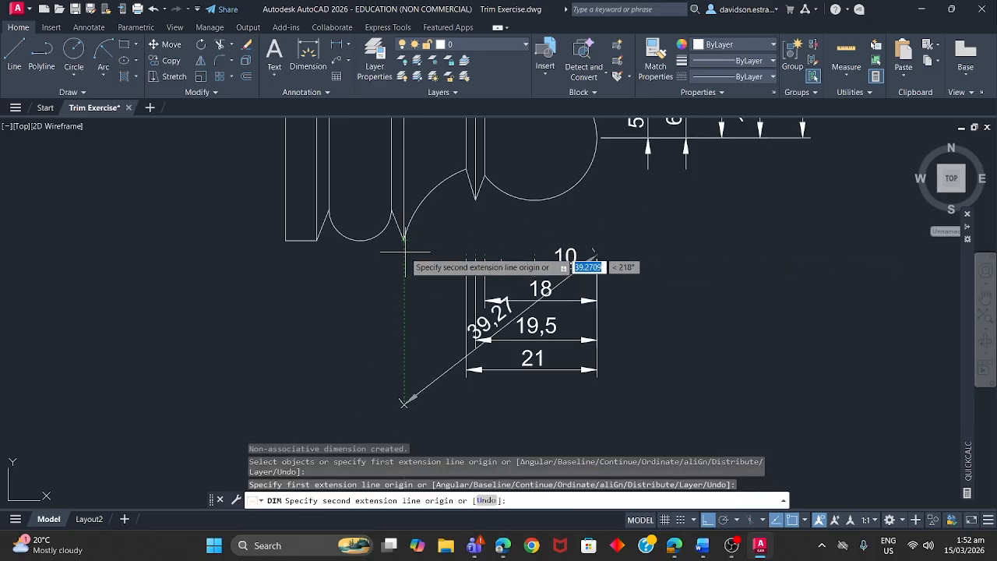
scroll(406, 249, up, 4)
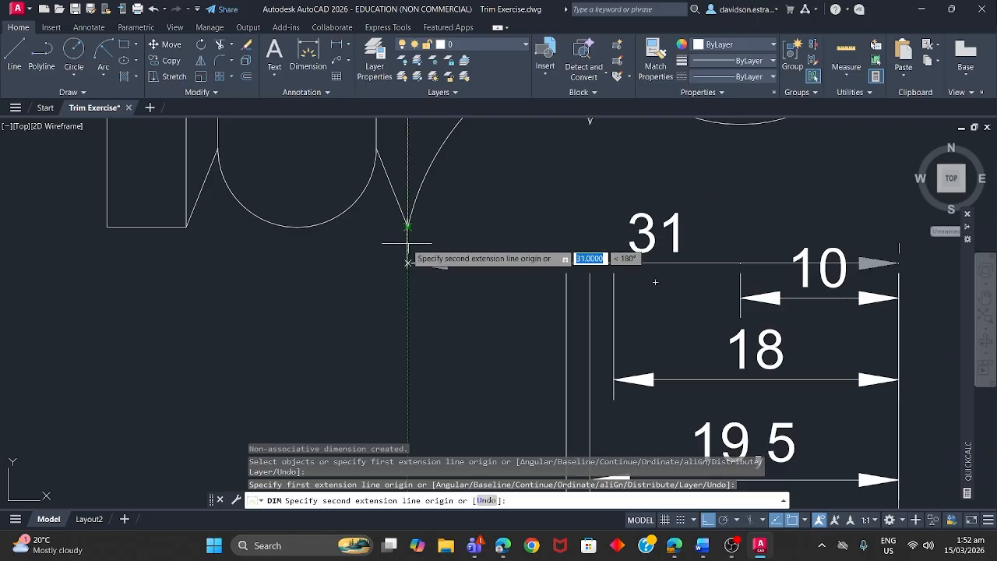
click(406, 226)
scroll(410, 293, down, 6)
click(425, 380)
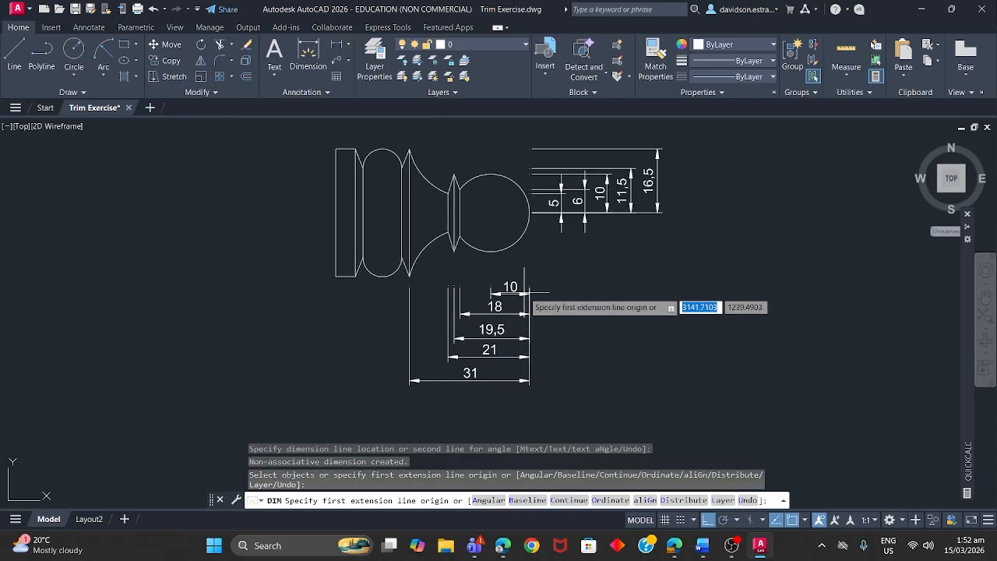
- Add a horizontal dimension from the ball's outer end to the rounded bead's near edge, placed below the existing ones
click(529, 290)
scroll(399, 263, up, 6)
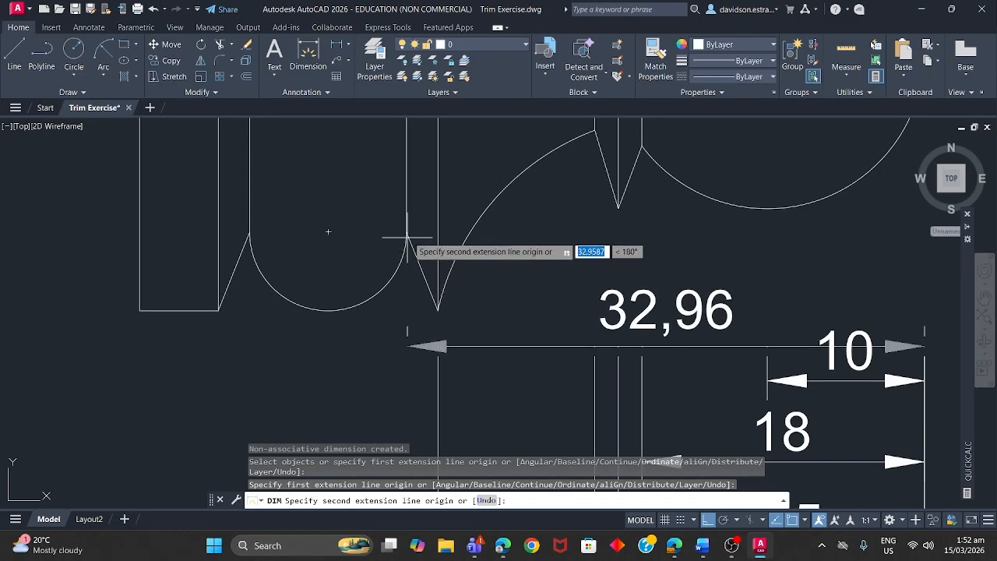
click(413, 339)
scroll(488, 163, down, 6)
click(468, 275)
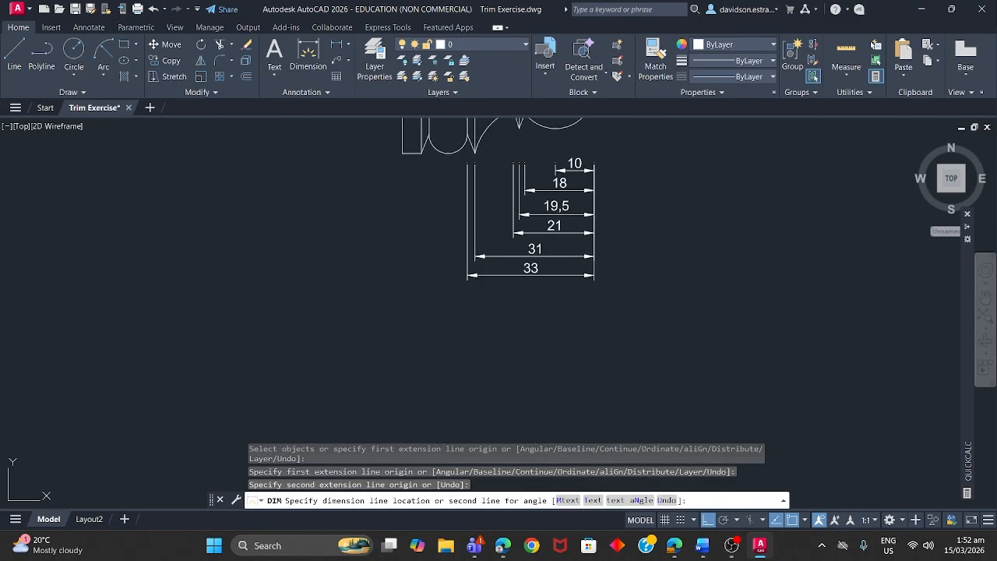
- Add horizontal dimensions from the ball's outer end to the rounded bead's far edge and to the base block's inner edge
click(595, 146)
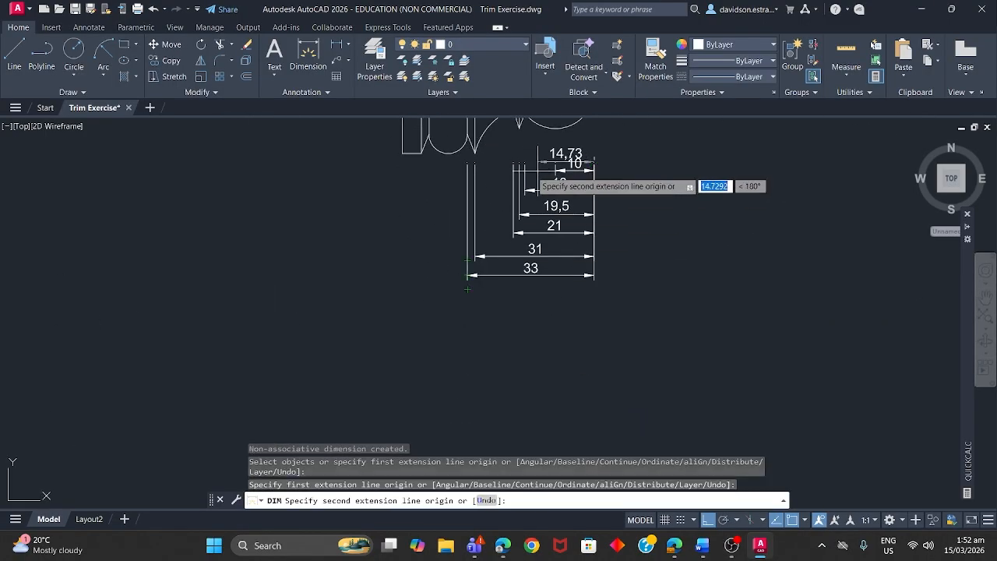
click(429, 165)
click(421, 296)
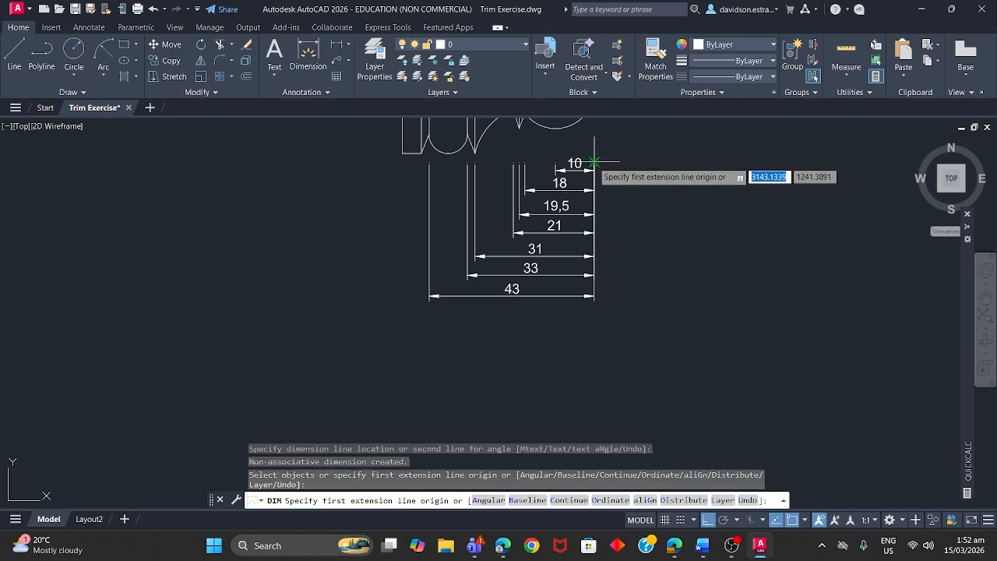
click(594, 163)
click(422, 163)
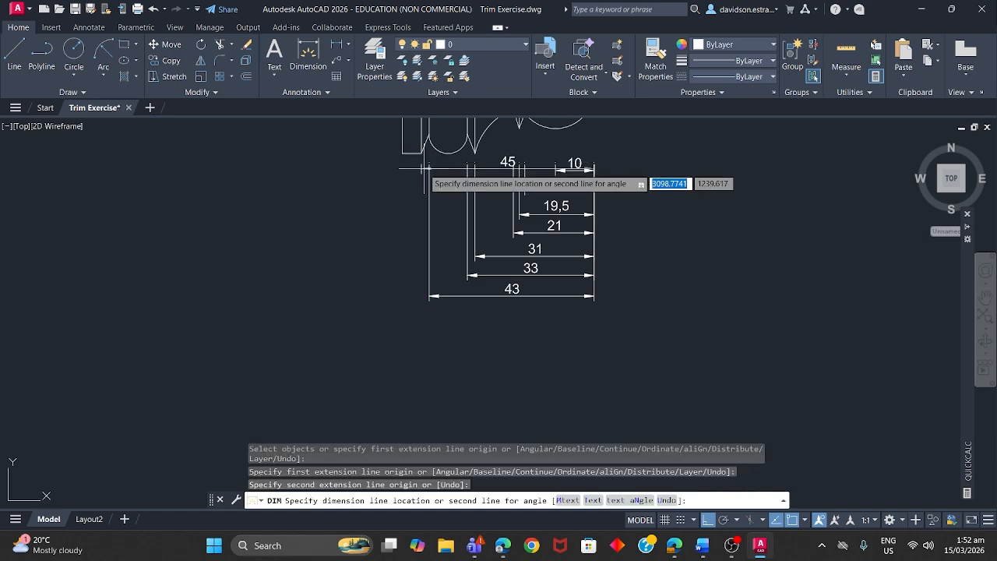
click(421, 315)
- Dimension the overall length from the ball's outer end to the base block's outer edge, below all other dimensions
click(595, 164)
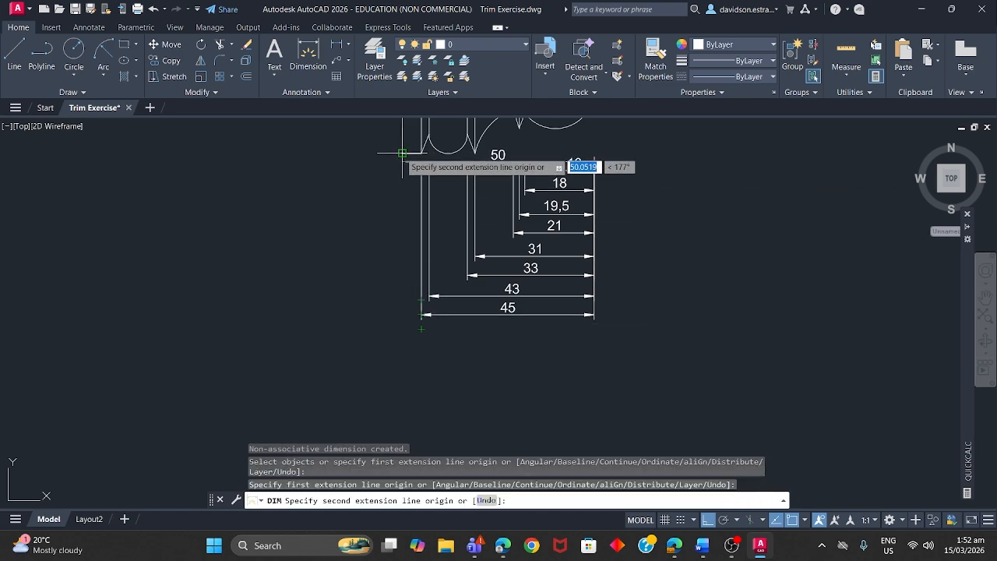
click(402, 162)
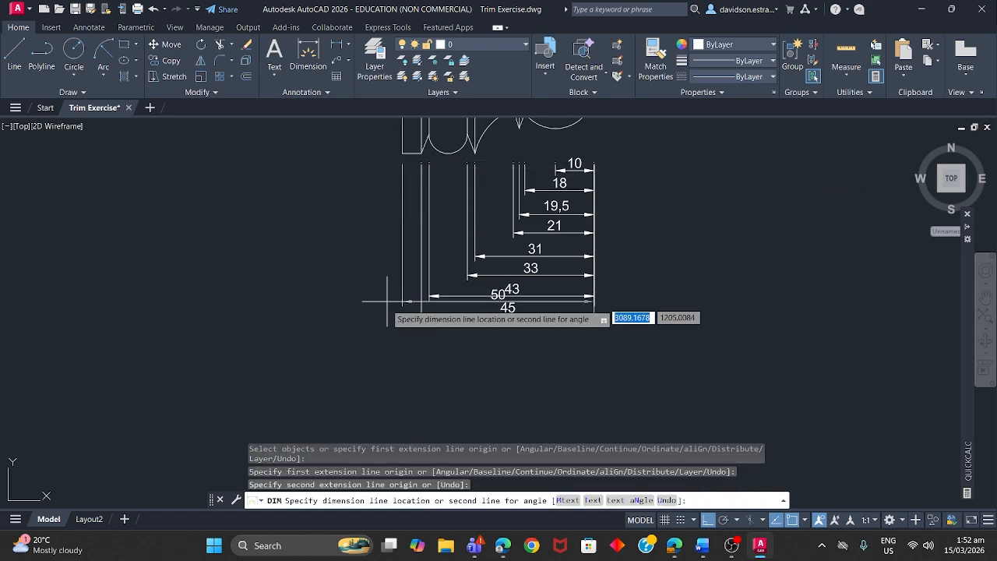
click(390, 341)
scroll(455, 215, down, 2)
middle_drag(450, 235, 406, 327)
key(Return)
scroll(532, 238, up, 2)
middle_drag(545, 255, 519, 214)
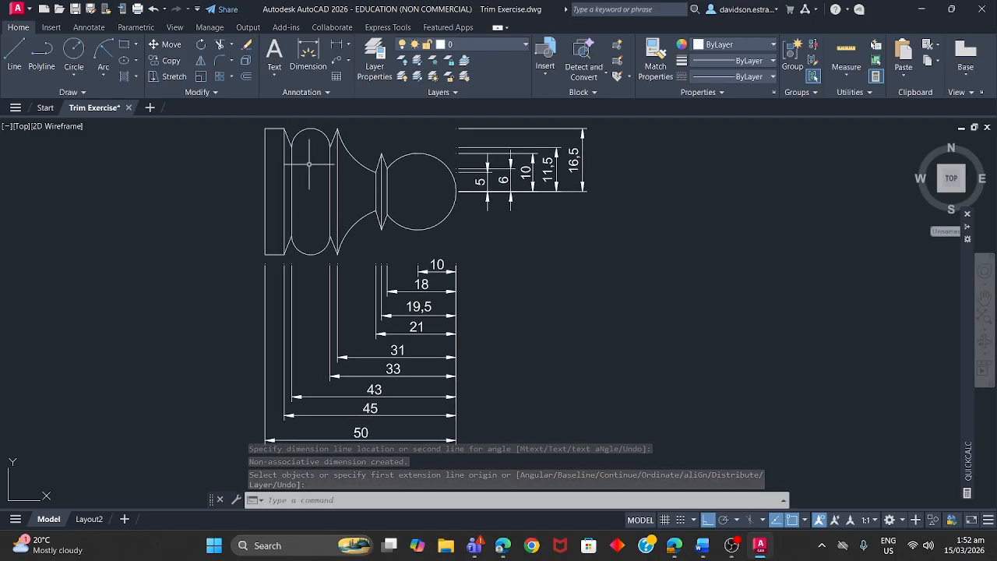